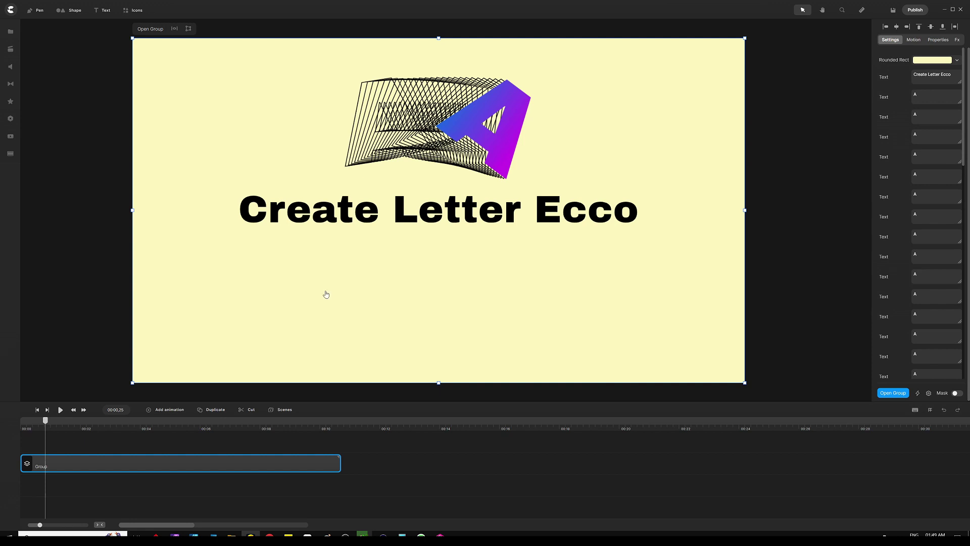
# - Play the finished letter-echo example, then delete its group to leave a blank white canvas
pyautogui.click(60, 410)
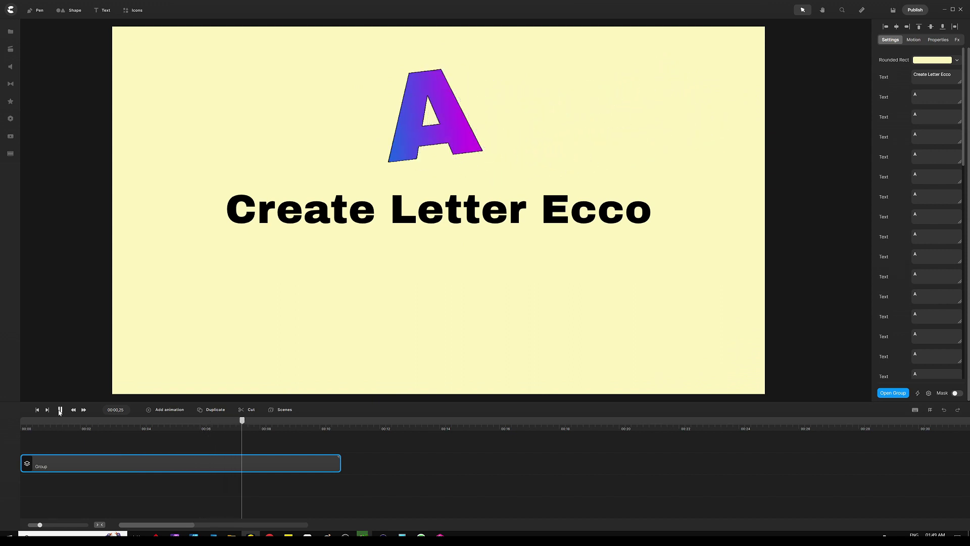
pyautogui.click(61, 410)
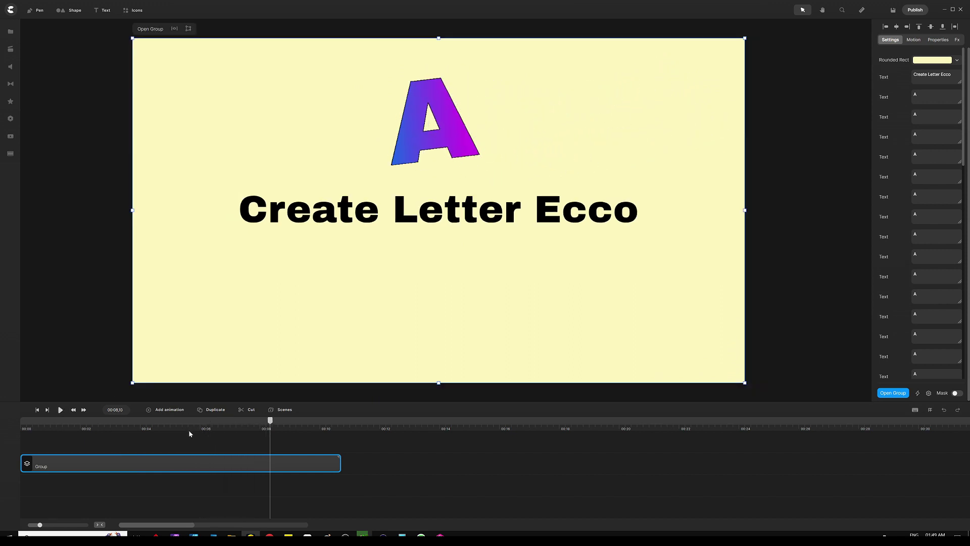
pyautogui.moveTo(211, 436); pyautogui.dragTo(131, 503)
pyautogui.press('Delete')
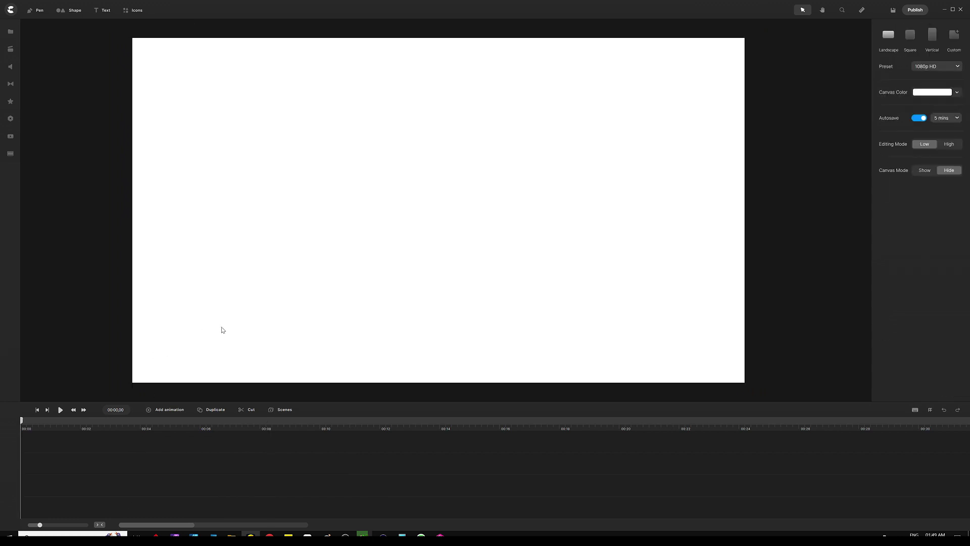
# - Add a text element reading 'A' and fill it with the blue-to-purple gradient
pyautogui.press('t')
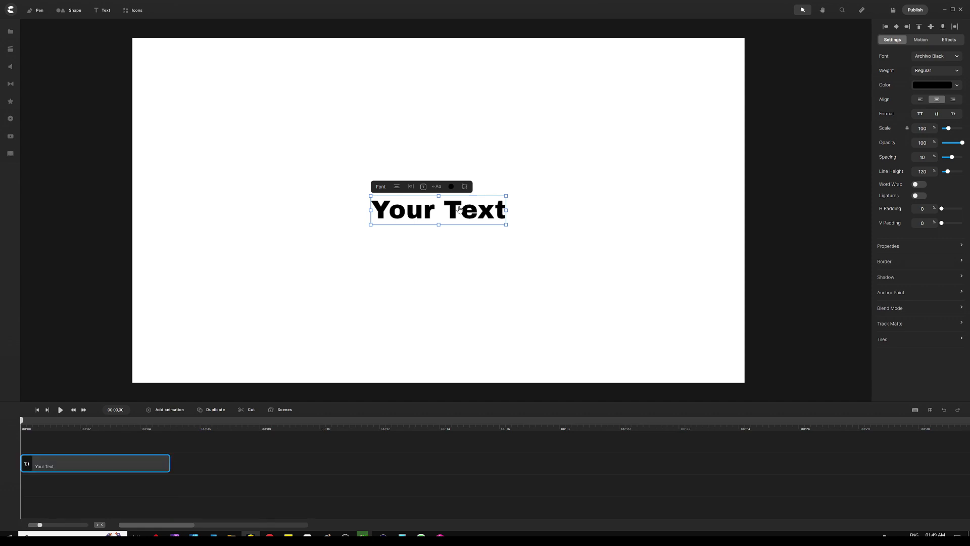
pyautogui.doubleClick(459, 209)
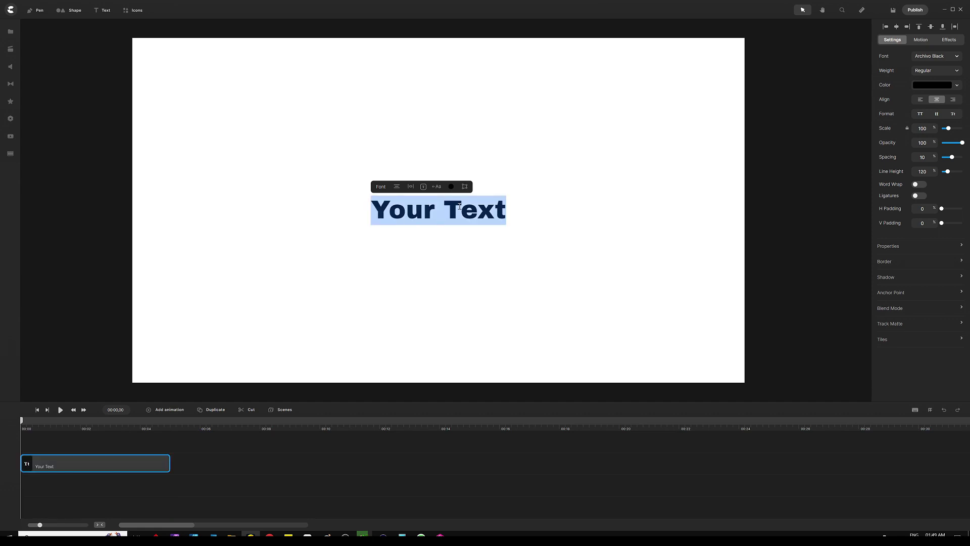
pyautogui.write('A')
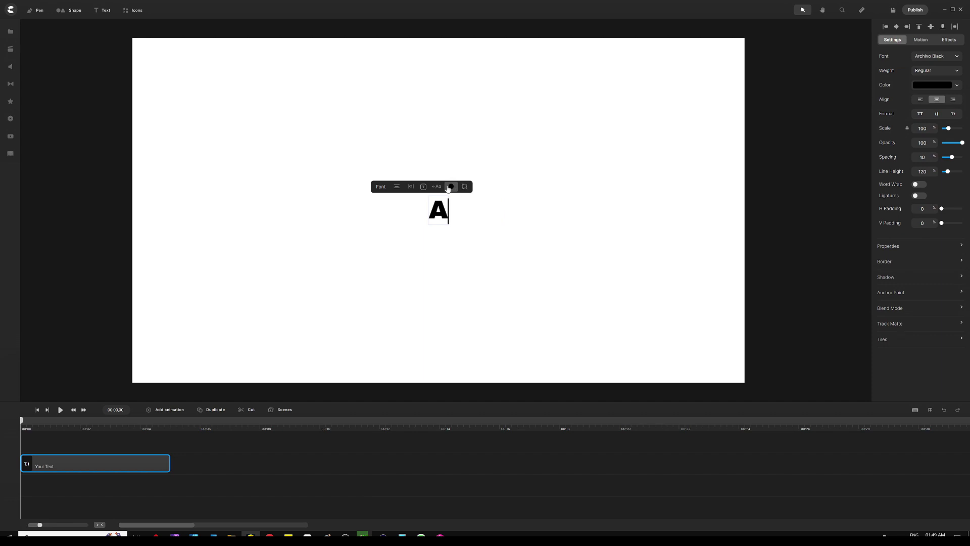
pyautogui.click(452, 186)
pyautogui.click(849, 30)
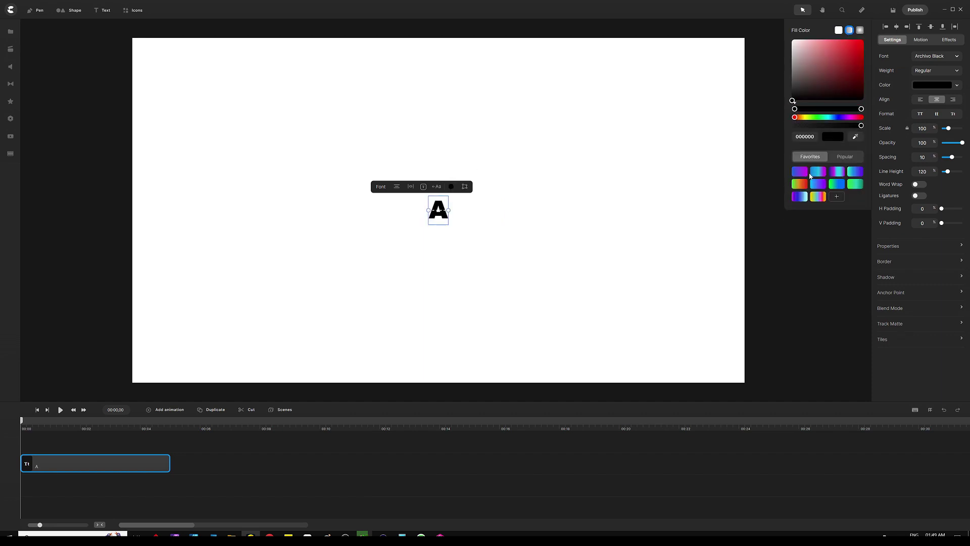
pyautogui.click(803, 175)
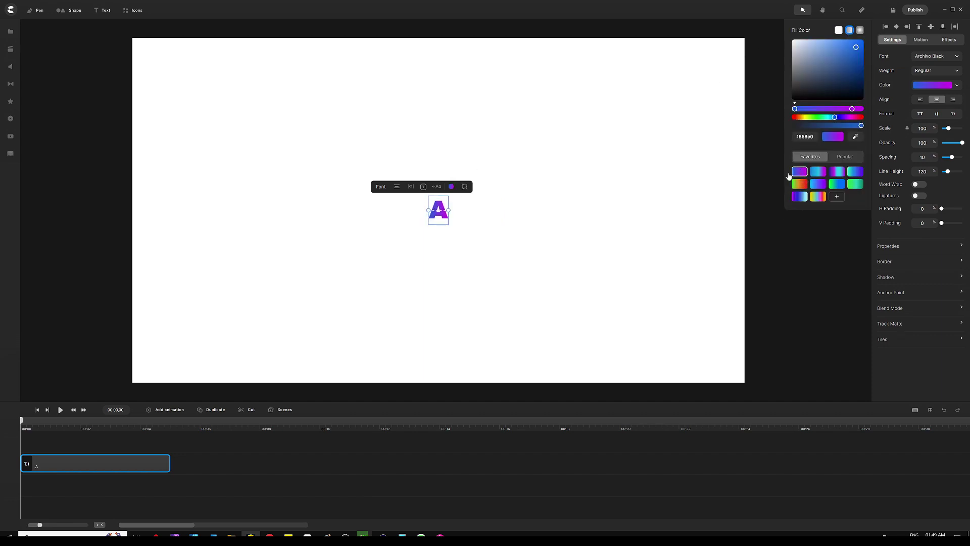
pyautogui.click(445, 216)
# - Scale the A up to 482% and reposition it slightly up and left
pyautogui.click(445, 216)
pyautogui.moveTo(449, 227); pyautogui.dragTo(520, 280)
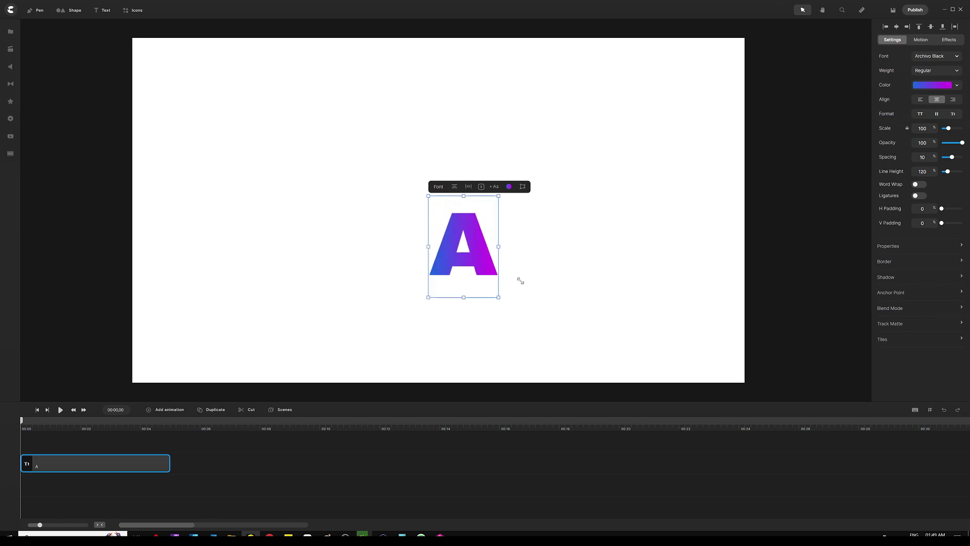
pyautogui.moveTo(429, 196); pyautogui.dragTo(403, 167)
pyautogui.moveTo(475, 227); pyautogui.dragTo(456, 210)
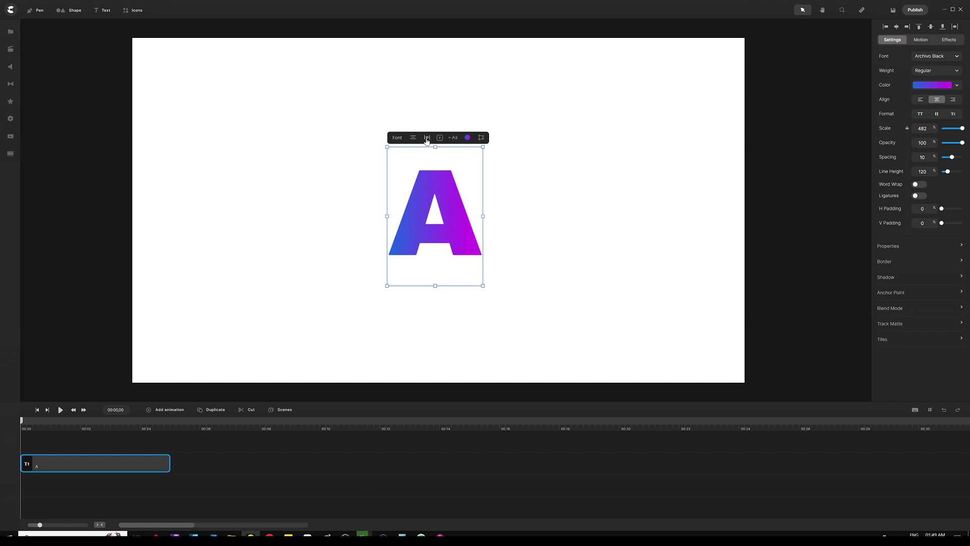
# - Lengthen the A's timeline clip to about 8 seconds
pyautogui.moveTo(428, 147); pyautogui.dragTo(431, 141)
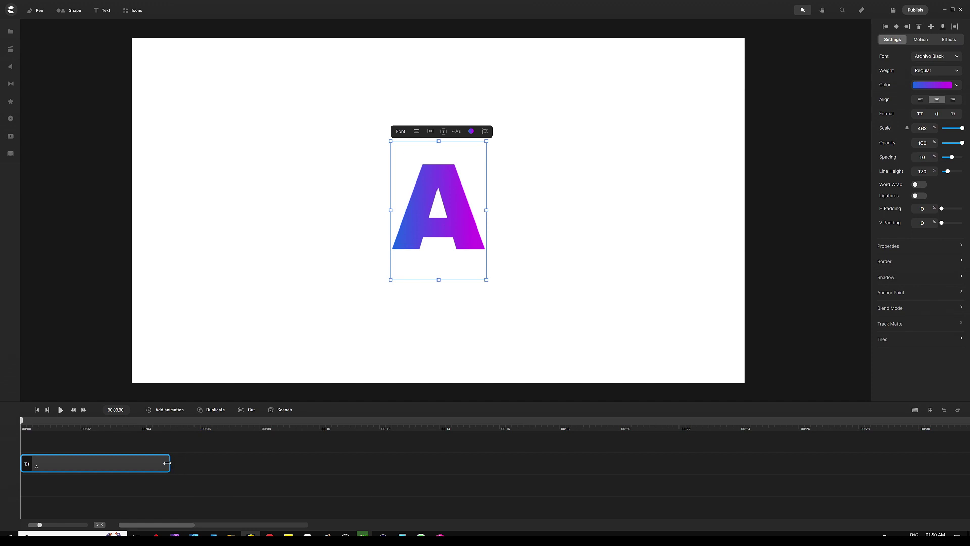
pyautogui.moveTo(167, 463); pyautogui.dragTo(264, 462)
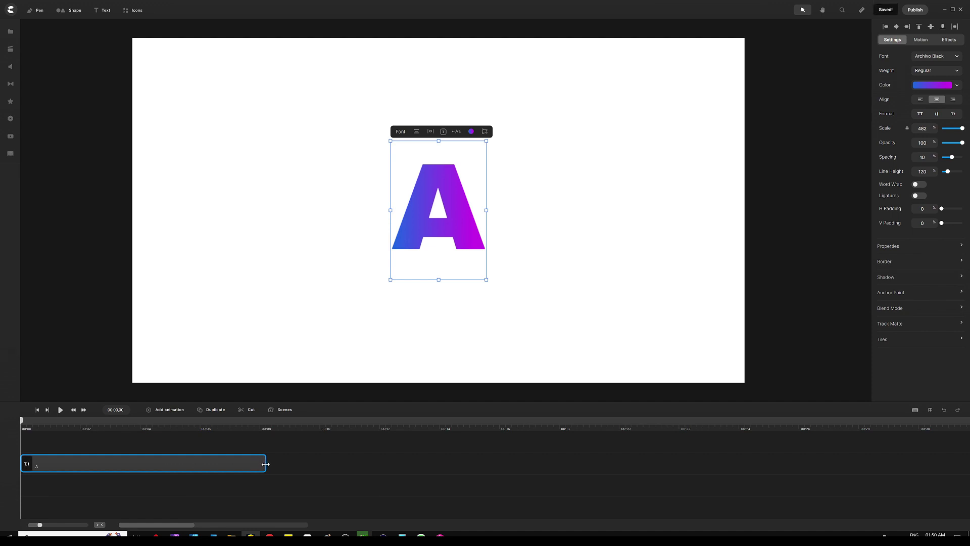
pyautogui.moveTo(266, 464); pyautogui.dragTo(261, 464)
# - Move the A toward the canvas's left side and tilt it counter-clockwise
pyautogui.hotkey('shift', 'Left')
pyautogui.hotkey('shift', 'Left')
pyautogui.hotkey('shift', 'Left')
pyautogui.hotkey('shift', 'Left')
pyautogui.hotkey('shift', 'Left')
pyautogui.hotkey('shift', 'Left')
pyautogui.hotkey('shift', 'Left')
pyautogui.hotkey('shift', 'Left')
pyautogui.hotkey('shift', 'Left')
pyautogui.hotkey('shift', 'Left')
pyautogui.hotkey('shift', 'Left')
pyautogui.hotkey('shift', 'Left')
pyautogui.hotkey('shift', 'Left')
pyautogui.hotkey('shift', 'Left')
pyautogui.hotkey('shift', 'Left')
pyautogui.hotkey('shift', 'Left')
pyautogui.hotkey('shift', 'Left')
pyautogui.hotkey('shift', 'Left')
pyautogui.hotkey('shift', 'Left')
pyautogui.hotkey('shift', 'Left')
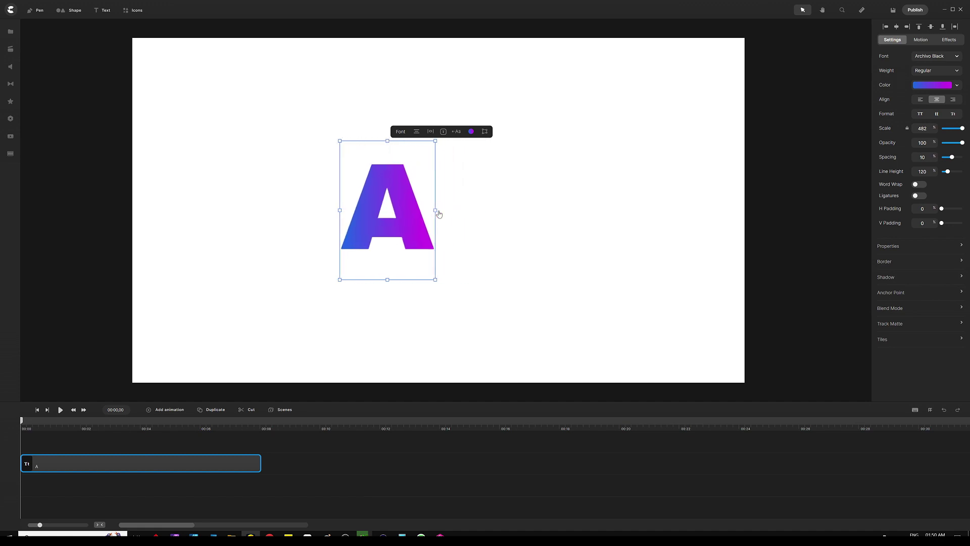
pyautogui.hotkey('shift', 'Left')
pyautogui.hotkey('shift', 'Left')
pyautogui.hotkey('shift', 'Left')
pyautogui.hotkey('shift', 'Left')
pyautogui.hotkey('shift', 'Left')
pyautogui.hotkey('shift', 'Left')
pyautogui.hotkey('shift', 'Left')
pyautogui.hotkey('shift', 'Left')
pyautogui.hotkey('shift', 'Left')
pyautogui.hotkey('shift', 'Left')
pyautogui.hotkey('shift', 'Left')
pyautogui.hotkey('shift', 'Left')
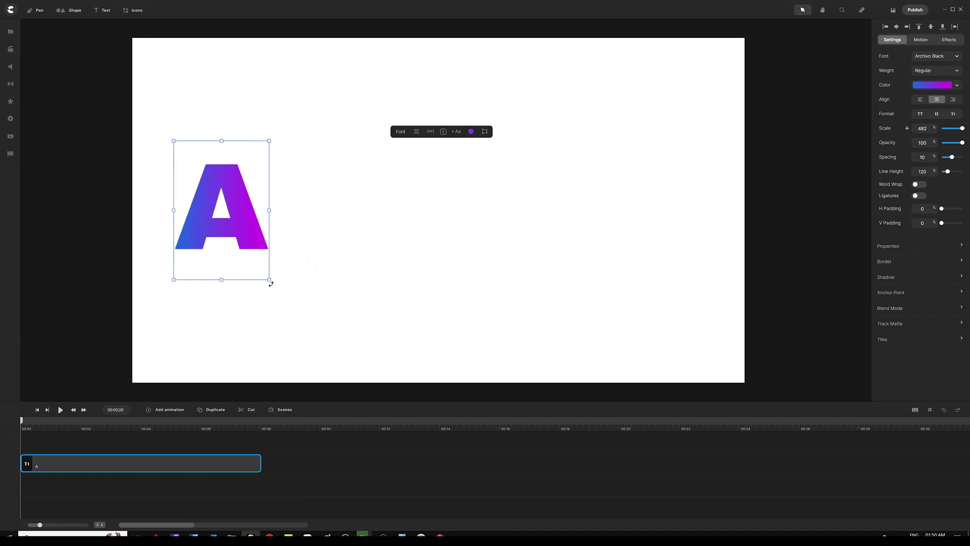
pyautogui.moveTo(271, 283); pyautogui.dragTo(292, 260)
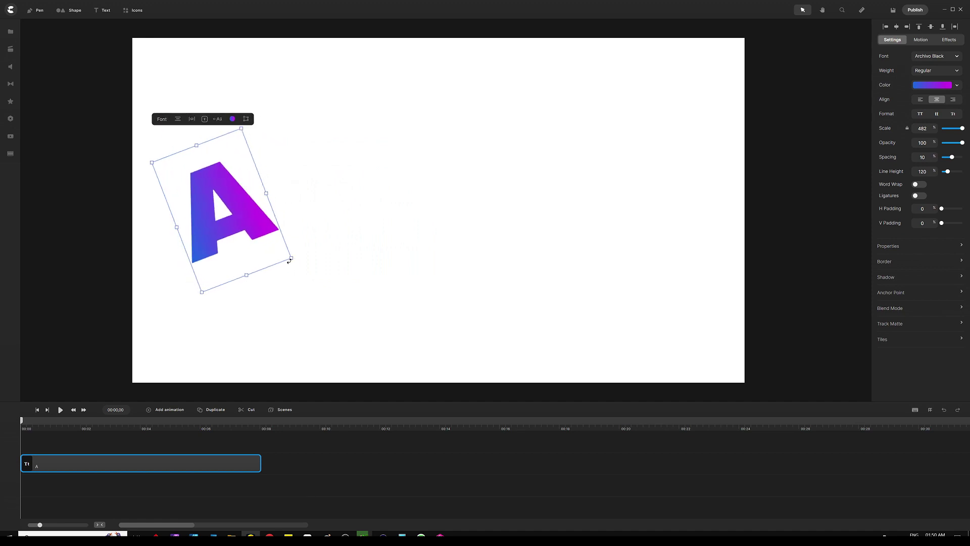
pyautogui.scroll(2, 204, 425)
pyautogui.scroll(2, 247, 418)
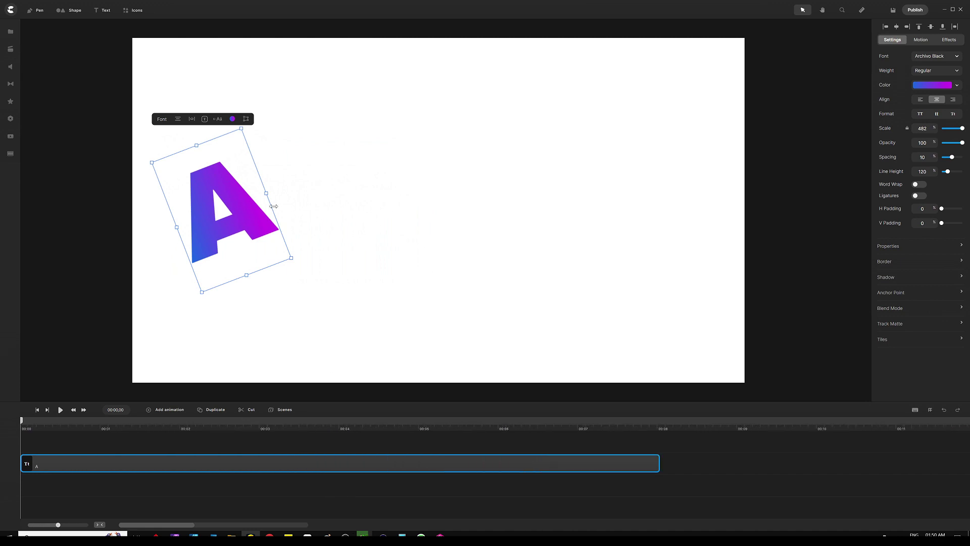
# - Add an animation to the A animating Position and Rotation, with easing enabled
pyautogui.click(167, 411)
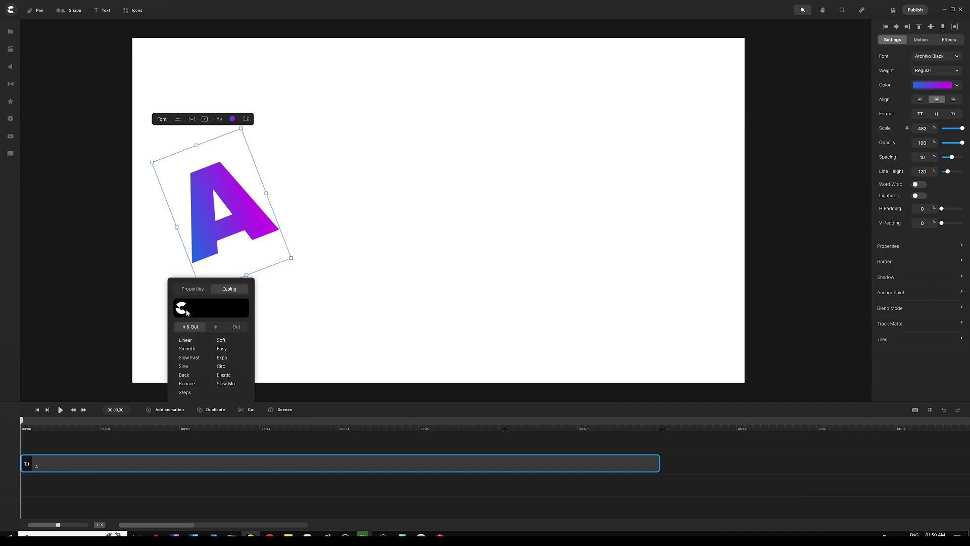
pyautogui.click(195, 290)
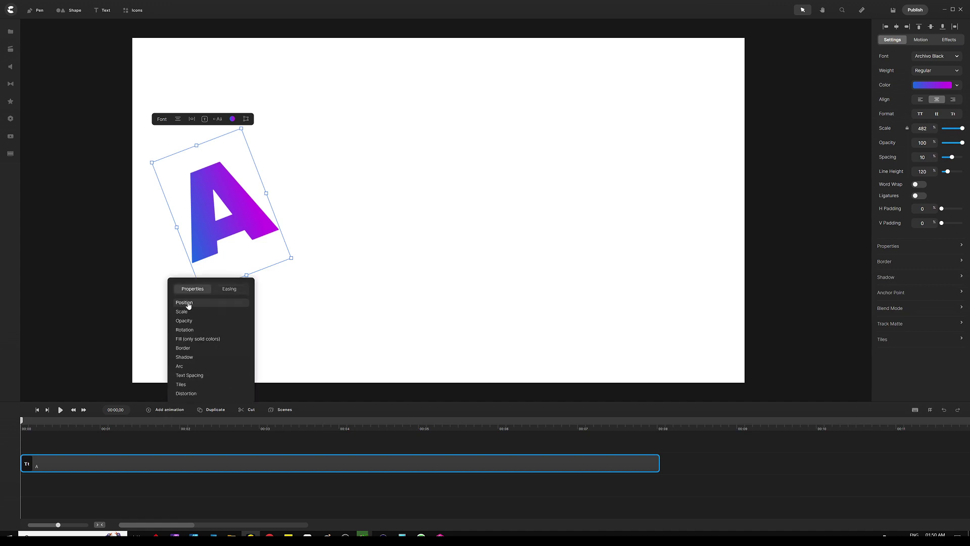
pyautogui.click(189, 302)
pyautogui.click(190, 311)
pyautogui.click(193, 321)
pyautogui.click(194, 330)
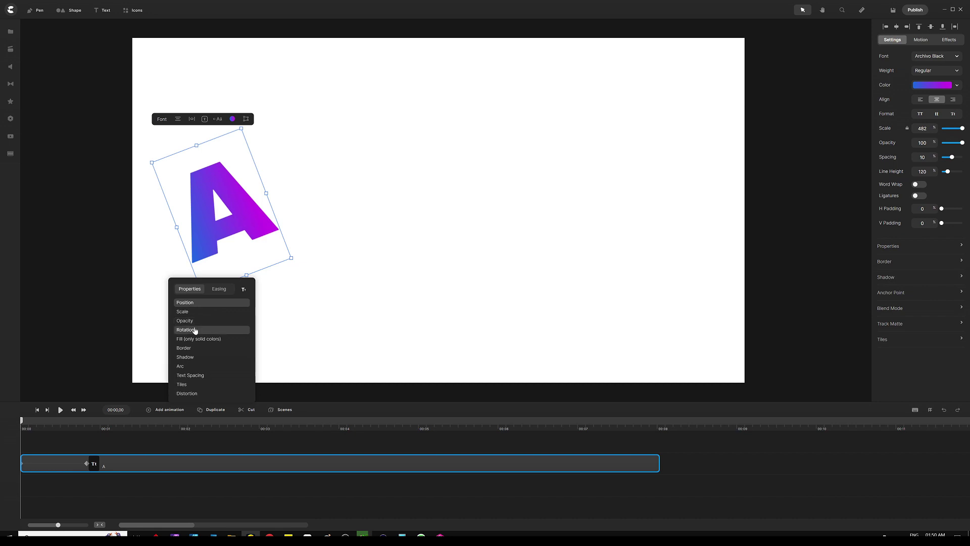
pyautogui.click(224, 291)
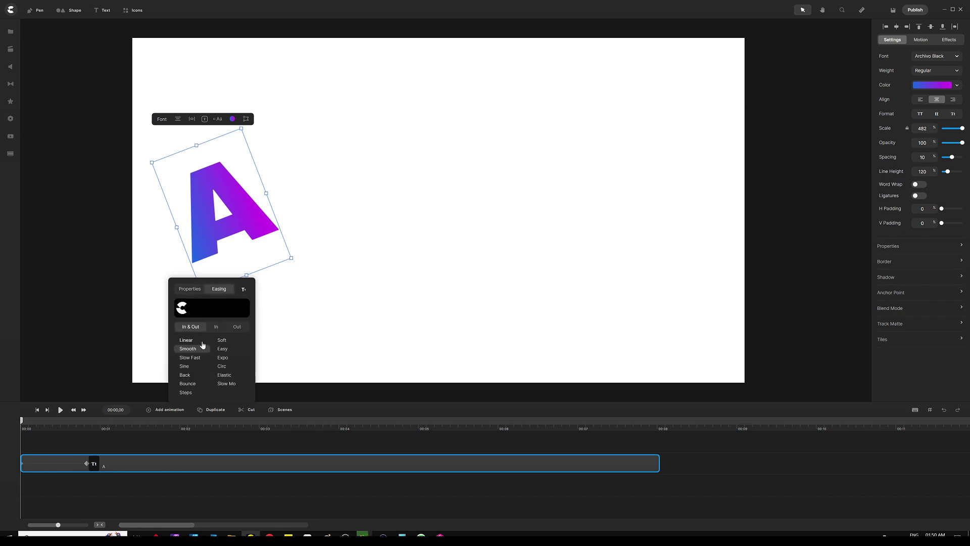
pyautogui.click(131, 434)
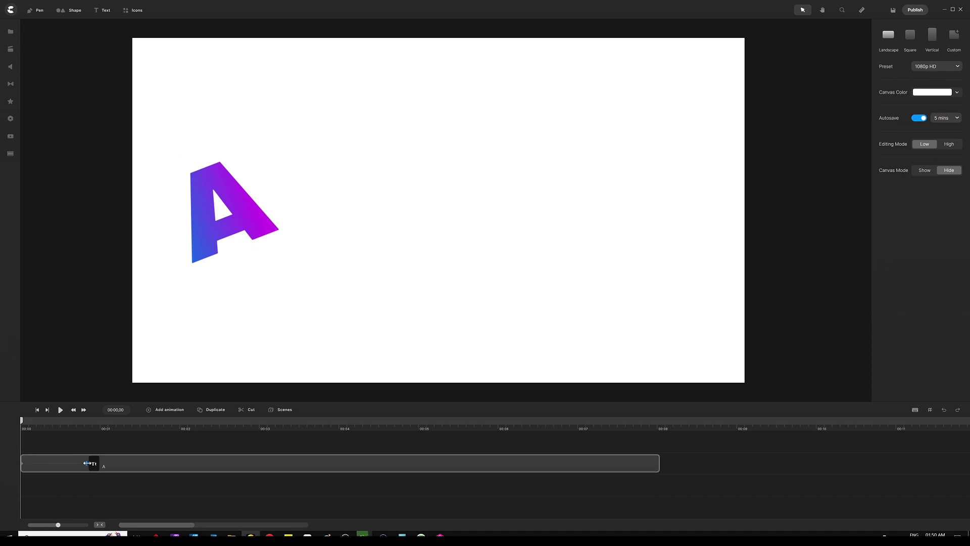
# - Set the end keyframe at about 3 s with the A moved right and rotated nearly upside down
pyautogui.moveTo(87, 463); pyautogui.dragTo(264, 463)
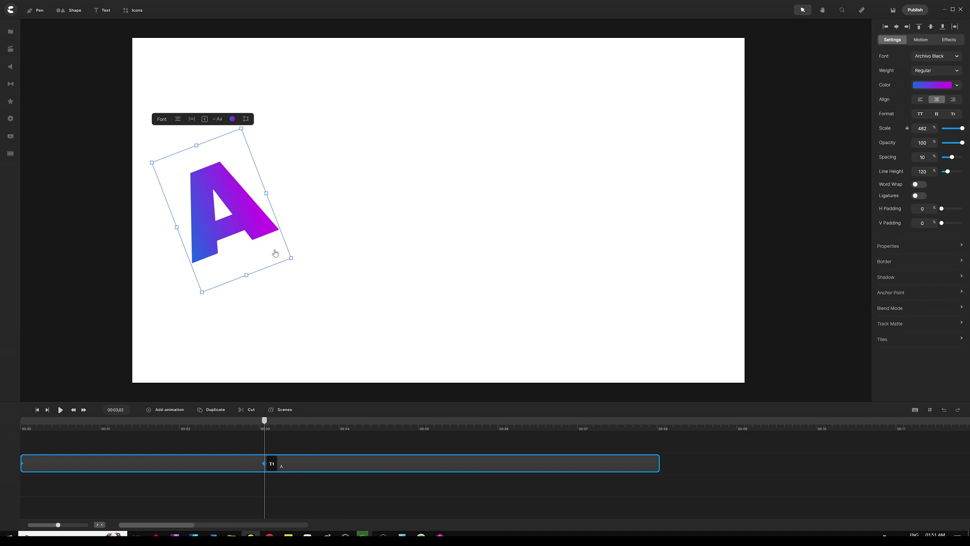
pyautogui.hotkey('shift', 'Right')
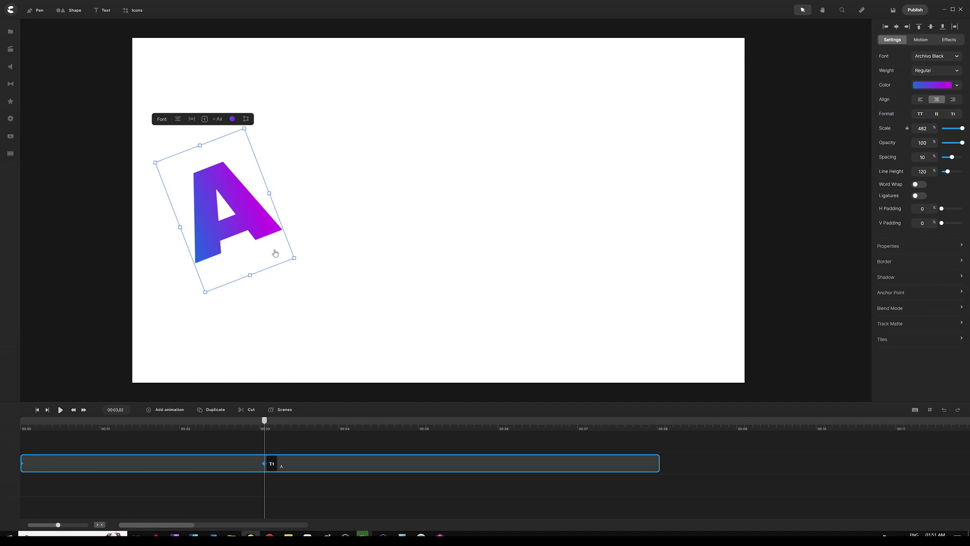
pyautogui.hotkey('shift', 'Right')
pyautogui.hotkey('shift', 'Right')
pyautogui.hotkey('shift', 'Right')
pyautogui.hotkey('shift', 'Right')
pyautogui.hotkey('shift', 'Right')
pyautogui.hotkey('shift', 'Right')
pyautogui.hotkey('shift', 'Right')
pyautogui.hotkey('shift', 'Right')
pyautogui.hotkey('shift', 'Right')
pyautogui.hotkey('shift', 'Right')
pyautogui.hotkey('shift', 'Right')
pyautogui.hotkey('shift', 'Right')
pyautogui.hotkey('shift', 'Right')
pyautogui.hotkey('shift', 'Right')
pyautogui.hotkey('shift', 'Right')
pyautogui.hotkey('shift', 'Right')
pyautogui.hotkey('shift', 'Right')
pyautogui.hotkey('shift', 'Right')
pyautogui.hotkey('shift', 'Right')
pyautogui.hotkey('shift', 'Right')
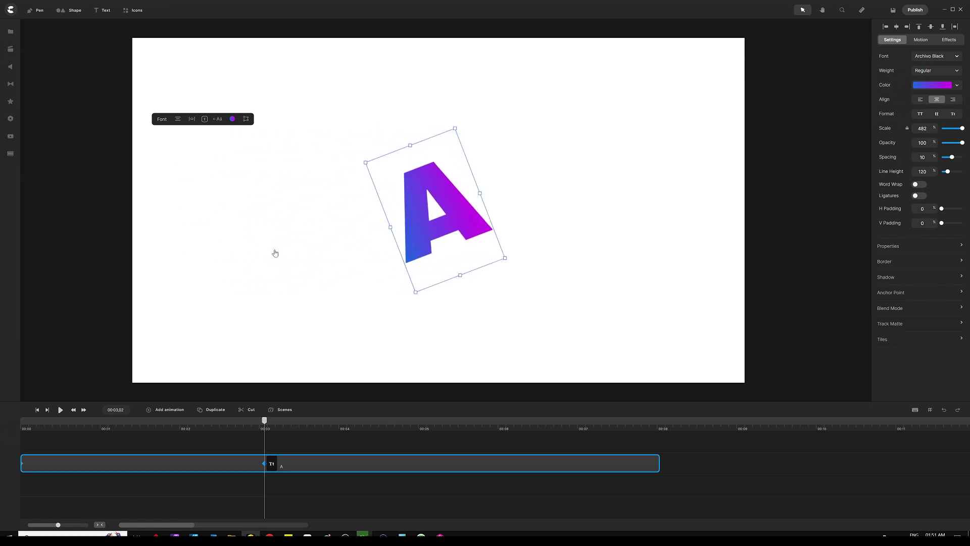
pyautogui.hotkey('shift', 'Right')
pyautogui.hotkey('shift', 'Right')
pyautogui.hotkey('shift', 'Right')
pyautogui.hotkey('shift', 'Right')
pyautogui.hotkey('shift', 'Right')
pyautogui.hotkey('shift', 'Right')
pyautogui.hotkey('shift', 'Right')
pyautogui.hotkey('shift', 'Right')
pyautogui.hotkey('shift', 'Right')
pyautogui.hotkey('shift', 'Right')
pyautogui.hotkey('shift', 'Right')
pyautogui.hotkey('shift', 'Right')
pyautogui.hotkey('shift', 'Right')
pyautogui.hotkey('shift', 'Right')
pyautogui.hotkey('shift', 'Right')
pyautogui.hotkey('shift', 'Right')
pyautogui.hotkey('shift', 'Right')
pyautogui.hotkey('shift', 'Right')
pyautogui.hotkey('shift', 'Right')
pyautogui.hotkey('shift', 'Right')
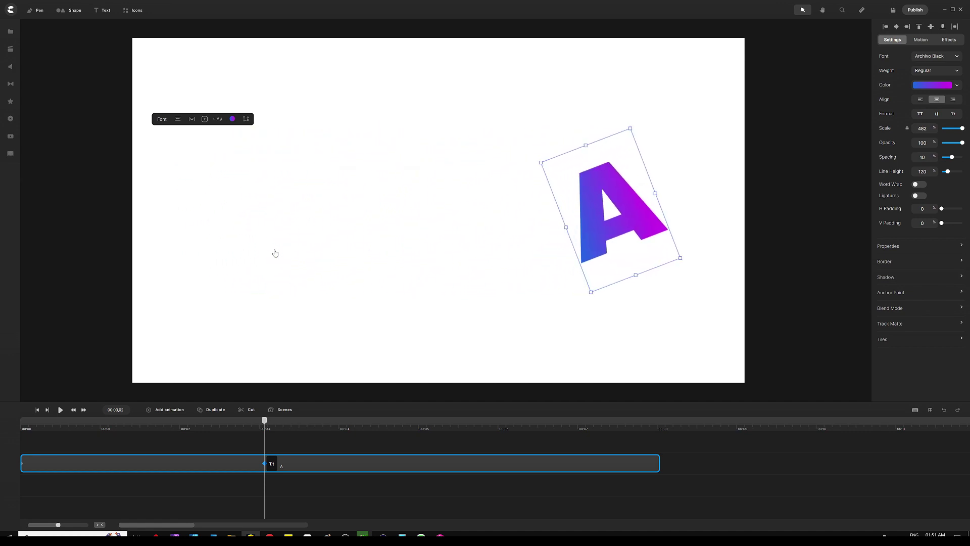
pyautogui.hotkey('shift', 'Left')
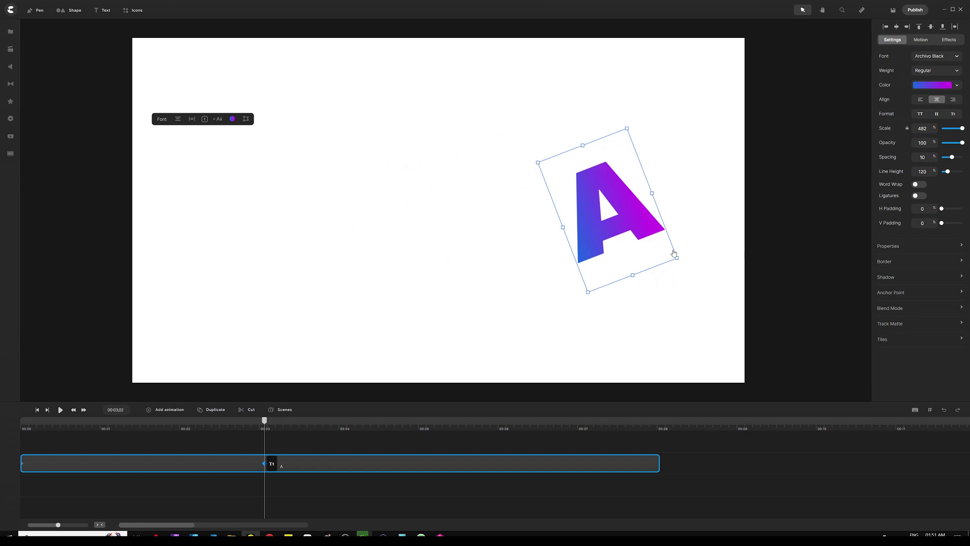
pyautogui.moveTo(688, 261); pyautogui.dragTo(522, 141)
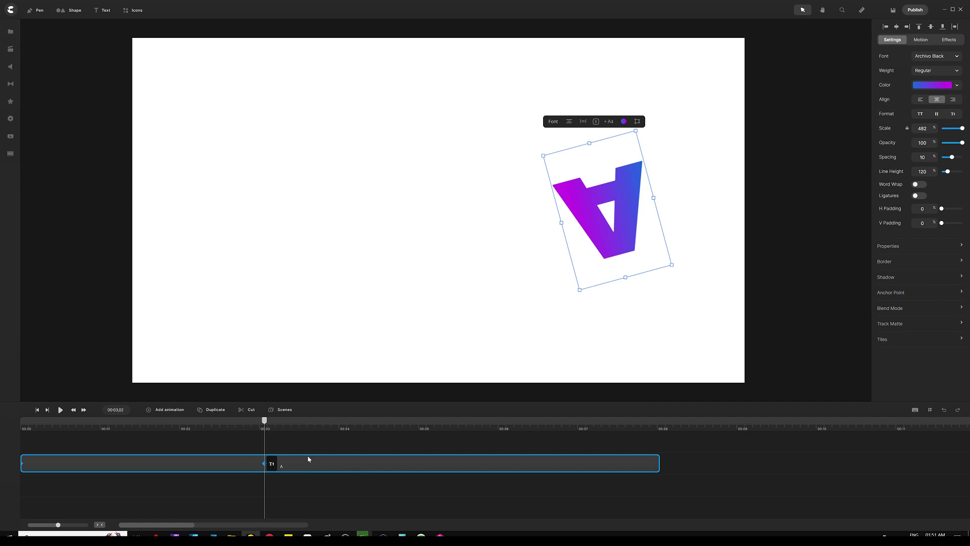
# - Add another Position and Rotation animation to the A
pyautogui.click(168, 411)
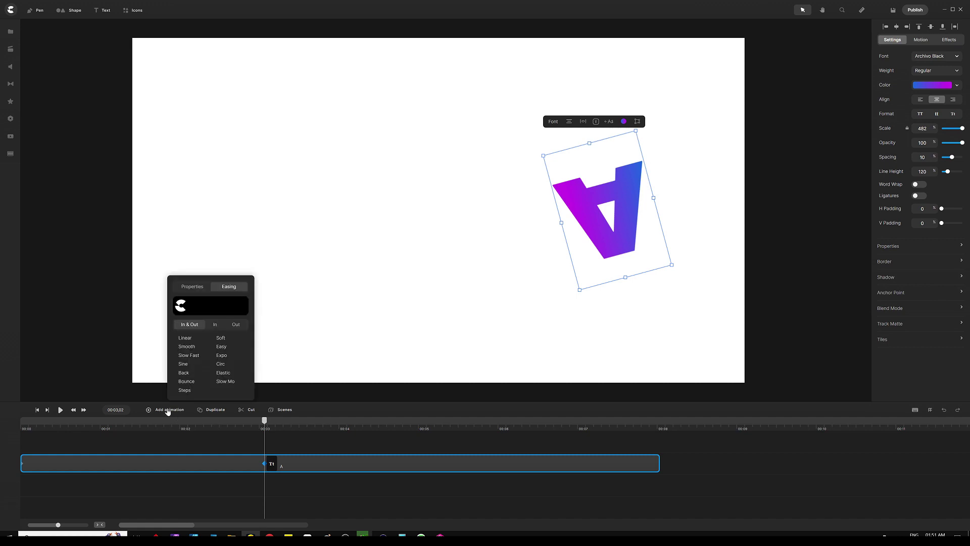
pyautogui.click(193, 288)
pyautogui.click(195, 301)
pyautogui.click(195, 328)
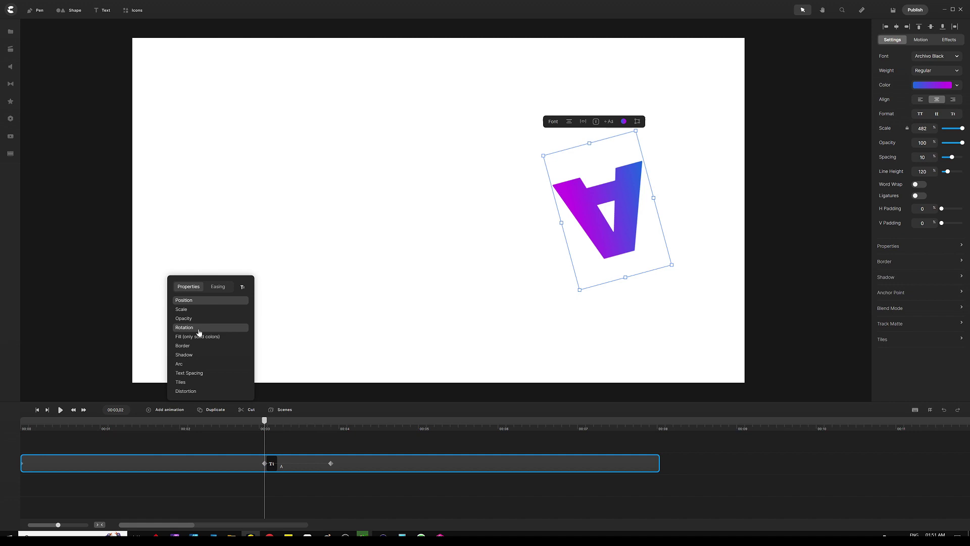
pyautogui.click(218, 287)
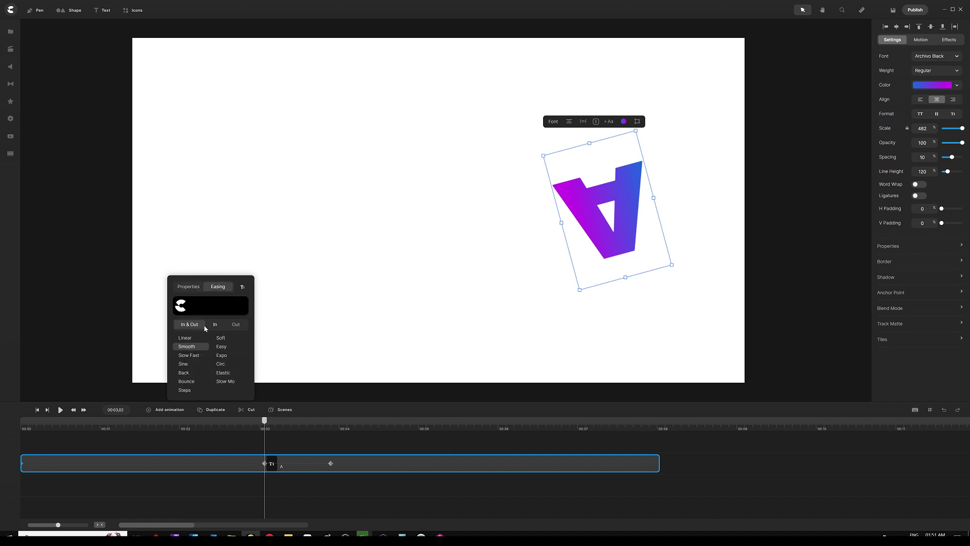
pyautogui.click(308, 446)
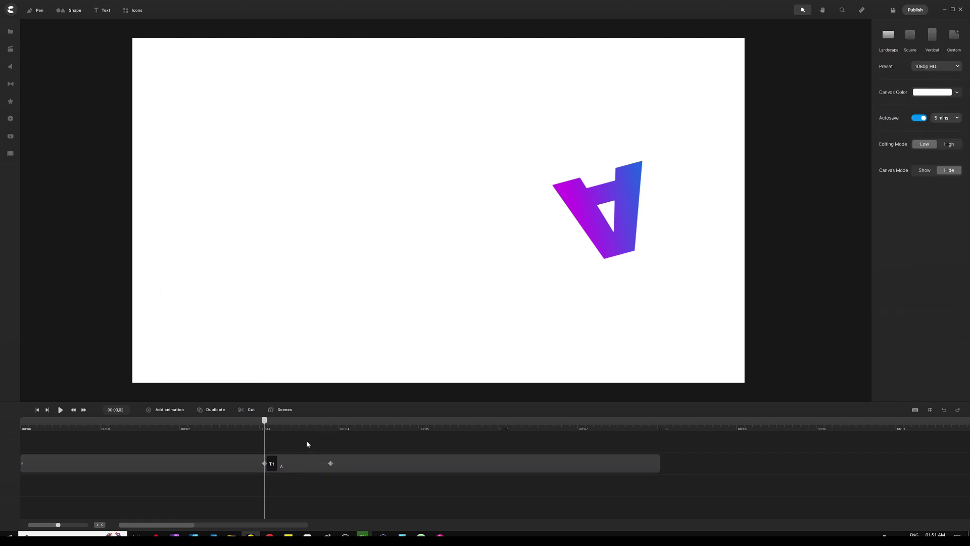
# - Move the second keyframe to about 6 s, rotating the A to about -8° near the left side
pyautogui.moveTo(331, 463); pyautogui.dragTo(503, 464)
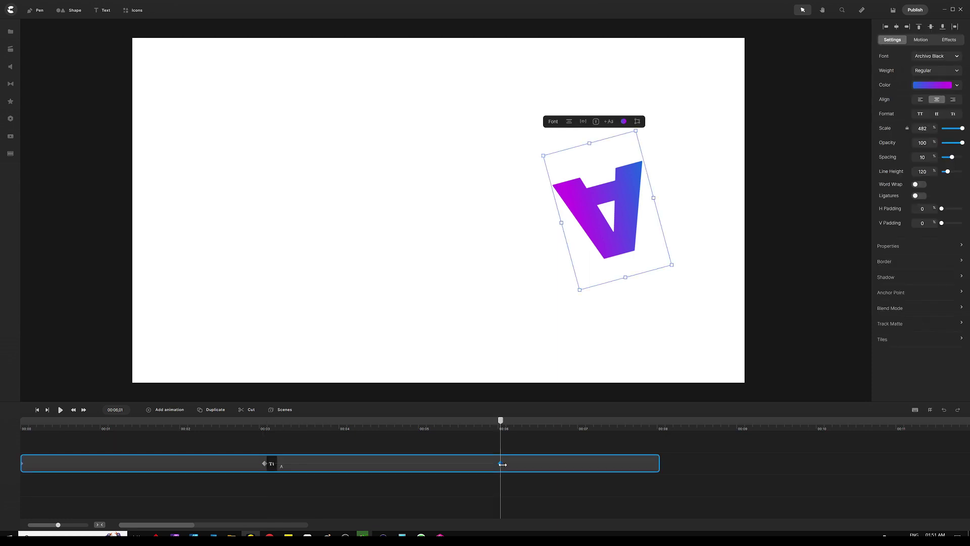
pyautogui.click(503, 464)
pyautogui.click(503, 464)
pyautogui.moveTo(683, 271); pyautogui.dragTo(531, 163)
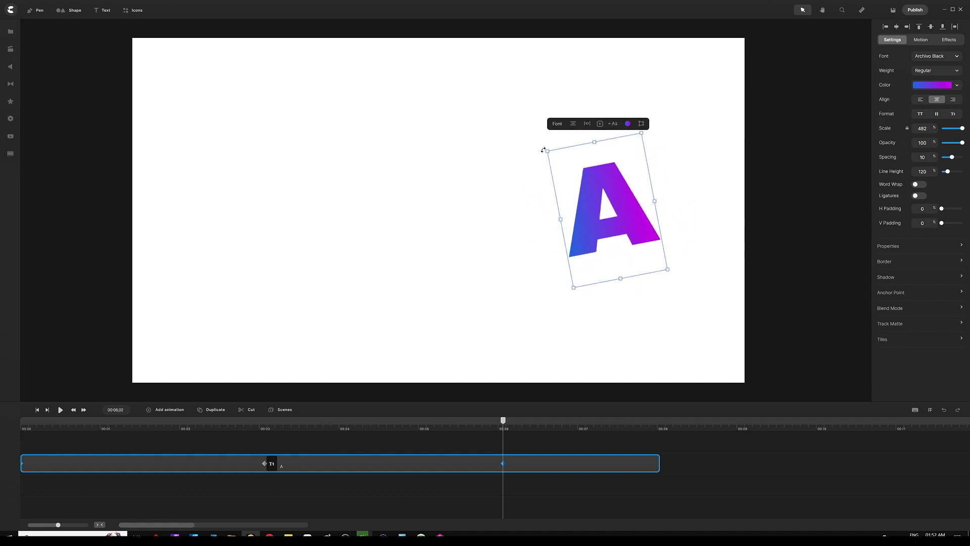
pyautogui.moveTo(544, 150); pyautogui.dragTo(544, 144)
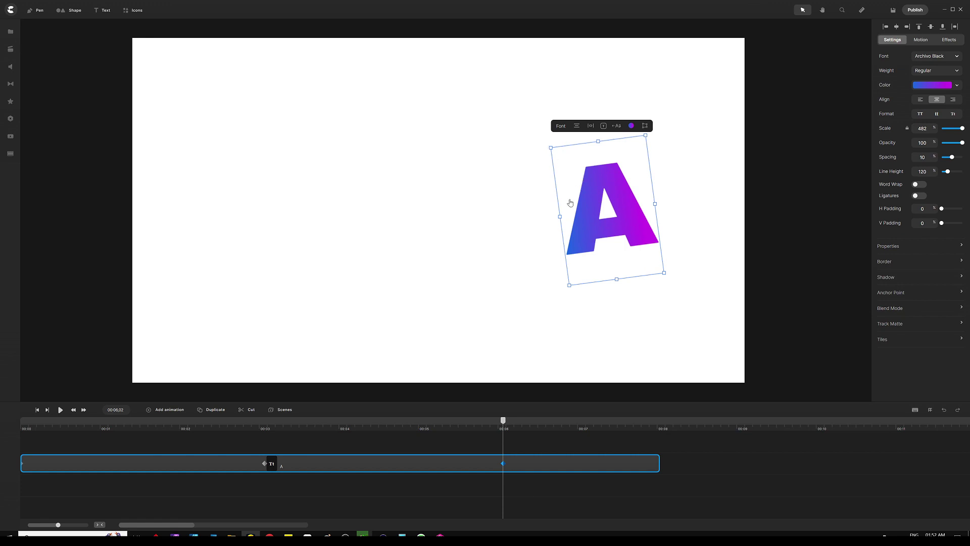
pyautogui.hotkey('shift', 'Left')
pyautogui.hotkey('shift', 'Left')
pyautogui.hotkey('shift', 'Left')
pyautogui.hotkey('shift', 'Left')
pyautogui.hotkey('shift', 'Left')
pyautogui.hotkey('shift', 'Left')
pyautogui.hotkey('shift', 'Left')
pyautogui.hotkey('shift', 'Left')
pyautogui.hotkey('shift', 'Left')
pyautogui.hotkey('shift', 'Left')
pyautogui.hotkey('shift', 'Left')
pyautogui.hotkey('shift', 'Left')
pyautogui.hotkey('shift', 'Left')
pyautogui.hotkey('shift', 'Left')
pyautogui.hotkey('shift', 'Left')
pyautogui.hotkey('shift', 'Left')
pyautogui.hotkey('shift', 'Left')
pyautogui.hotkey('shift', 'Left')
pyautogui.hotkey('shift', 'Left')
pyautogui.hotkey('shift', 'Left')
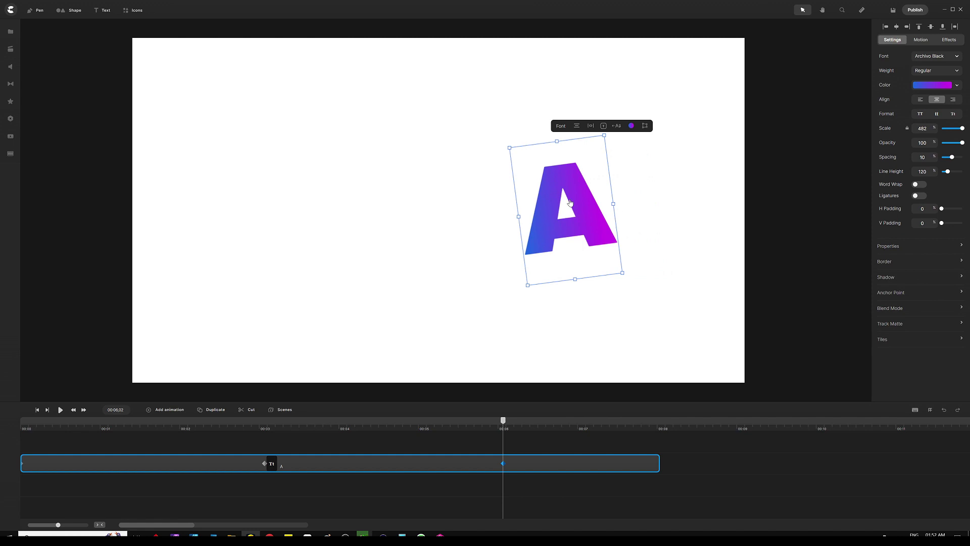
pyautogui.hotkey('shift', 'Left')
pyautogui.hotkey('shift', 'Left')
pyautogui.hotkey('shift', 'Left')
pyautogui.hotkey('shift', 'Left')
pyautogui.hotkey('shift', 'Left')
pyautogui.hotkey('shift', 'Left')
pyautogui.hotkey('shift', 'Left')
pyautogui.hotkey('shift', 'Left')
pyautogui.hotkey('shift', 'Left')
pyautogui.hotkey('shift', 'Left')
pyautogui.hotkey('shift', 'Left')
pyautogui.hotkey('shift', 'Left')
pyautogui.hotkey('shift', 'Left')
pyautogui.hotkey('shift', 'Left')
pyautogui.hotkey('shift', 'Left')
pyautogui.hotkey('shift', 'Left')
pyautogui.hotkey('shift', 'Left')
pyautogui.hotkey('shift', 'Left')
pyautogui.hotkey('shift', 'Left')
pyautogui.hotkey('shift', 'Left')
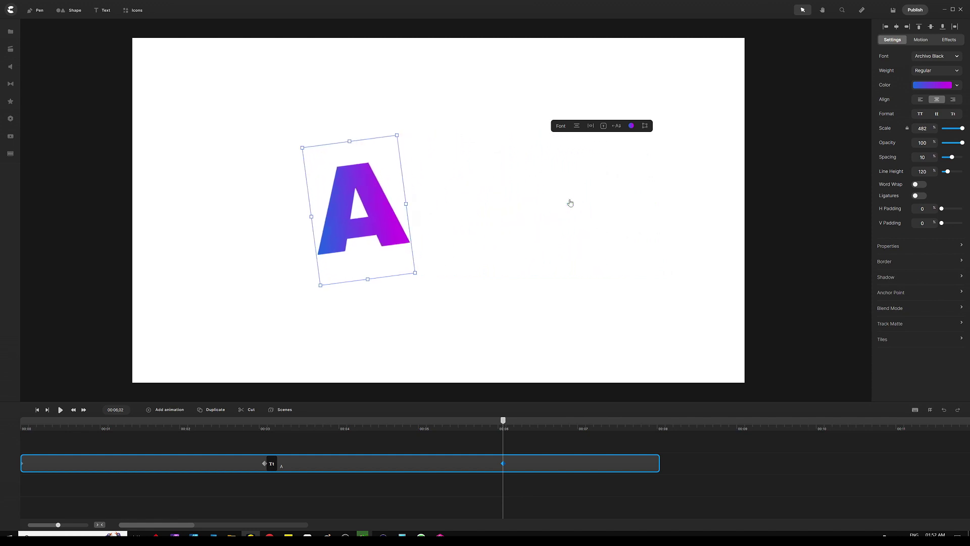
pyautogui.hotkey('shift', 'Left')
pyautogui.hotkey('shift', 'Left')
pyautogui.hotkey('shift', 'Left')
pyautogui.hotkey('shift', 'Left')
pyautogui.hotkey('shift', 'Left')
pyautogui.hotkey('shift', 'Left')
pyautogui.hotkey('shift', 'Left')
pyautogui.hotkey('shift', 'Left')
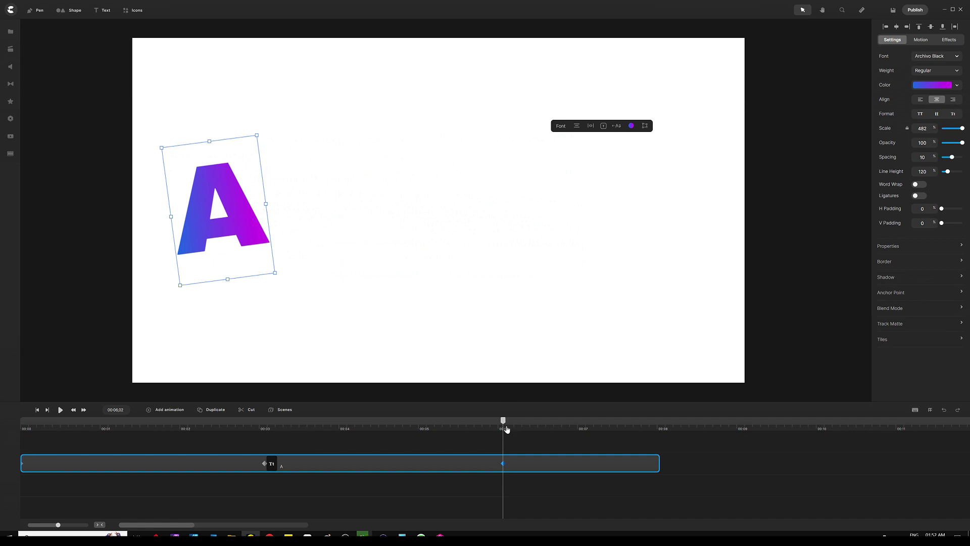
pyautogui.moveTo(507, 429); pyautogui.dragTo(21, 427)
pyautogui.press('h')
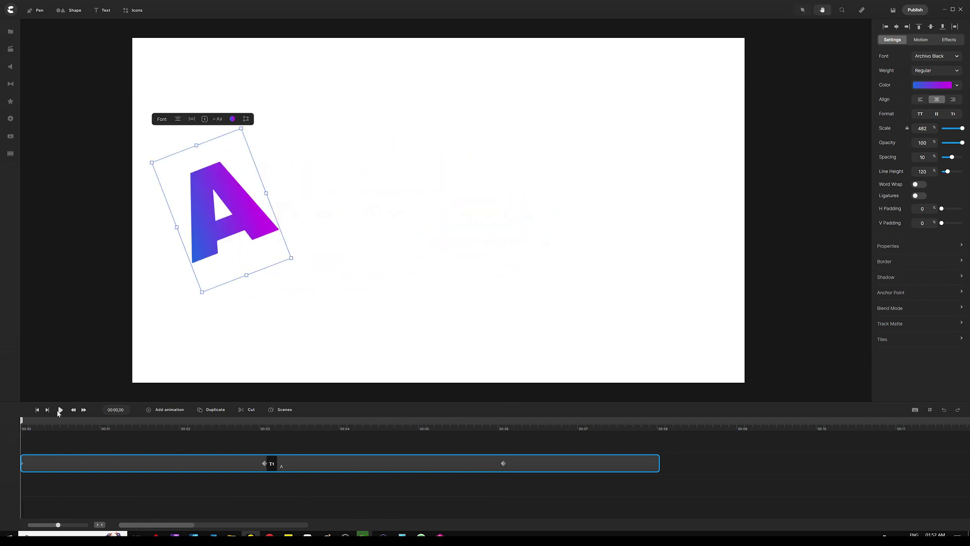
pyautogui.click(59, 410)
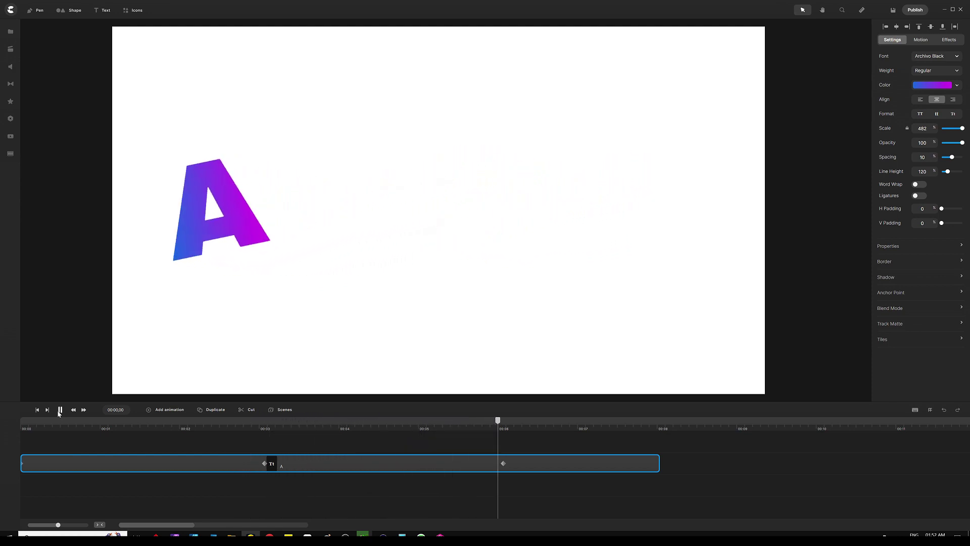
pyautogui.click(60, 411)
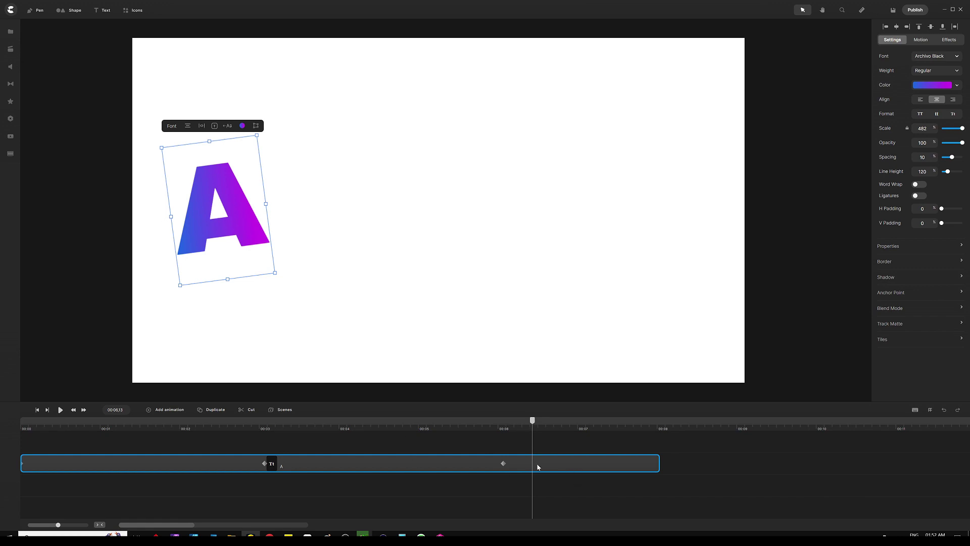
# - Duplicate the A clip with Ctrl+D and set both gradient stops of the copy to zero opacity
pyautogui.hotkey('ctrl', 'd')
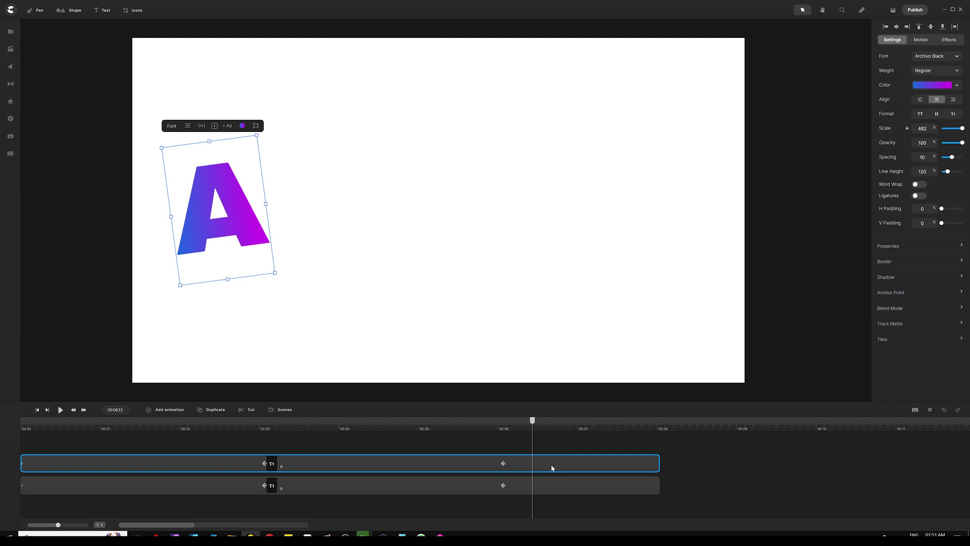
pyautogui.click(917, 88)
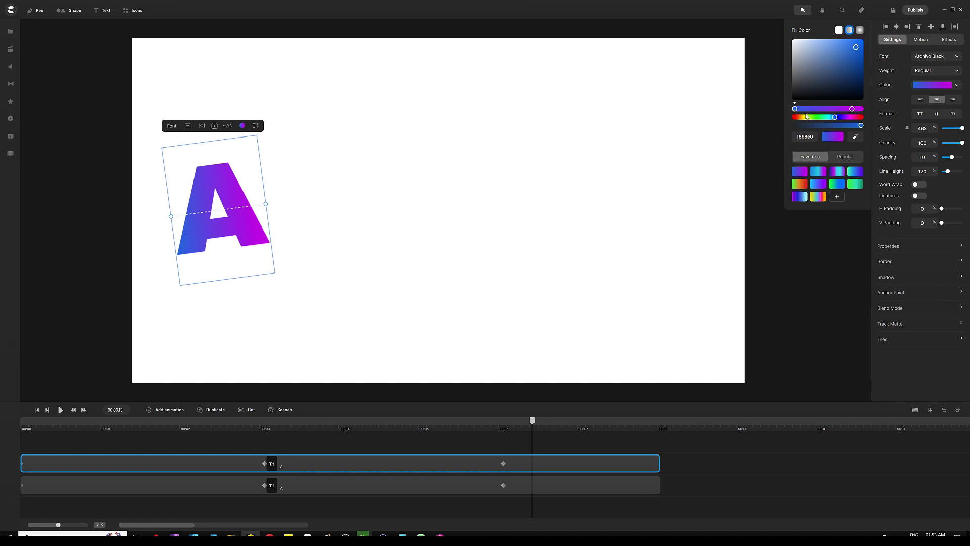
pyautogui.moveTo(861, 126); pyautogui.dragTo(785, 129)
pyautogui.click(852, 109)
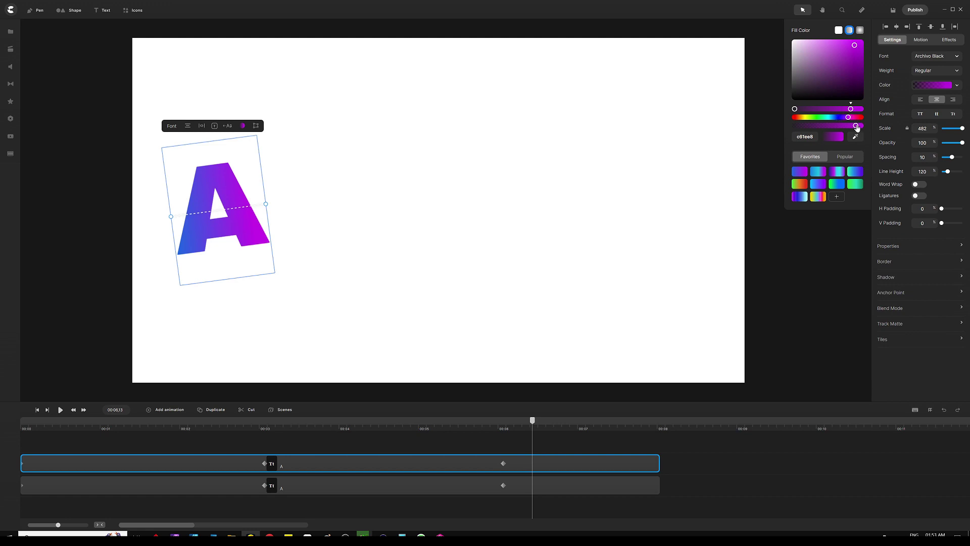
pyautogui.moveTo(861, 126); pyautogui.dragTo(799, 127)
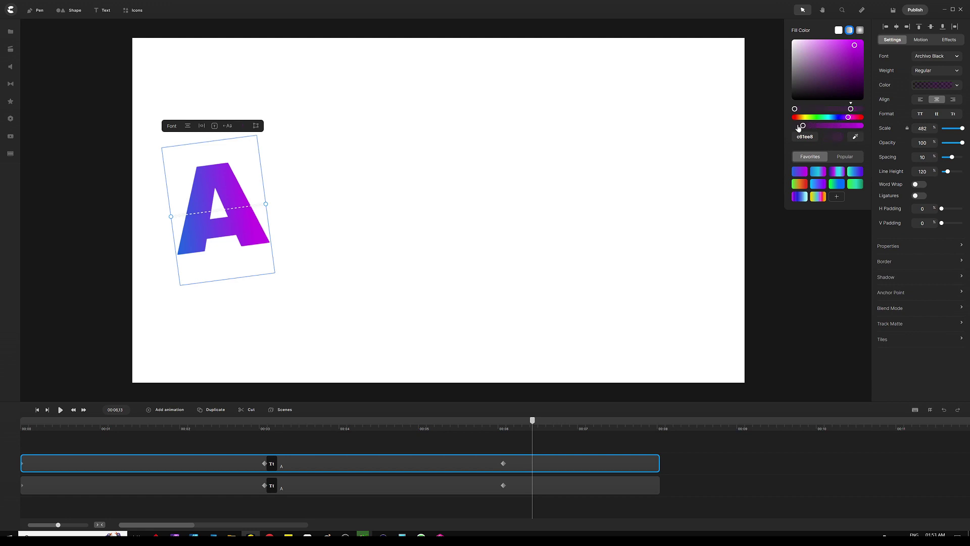
# - Give the transparent copy a 000000 border of width 2, then deselect and rewind to preview
pyautogui.click(892, 236)
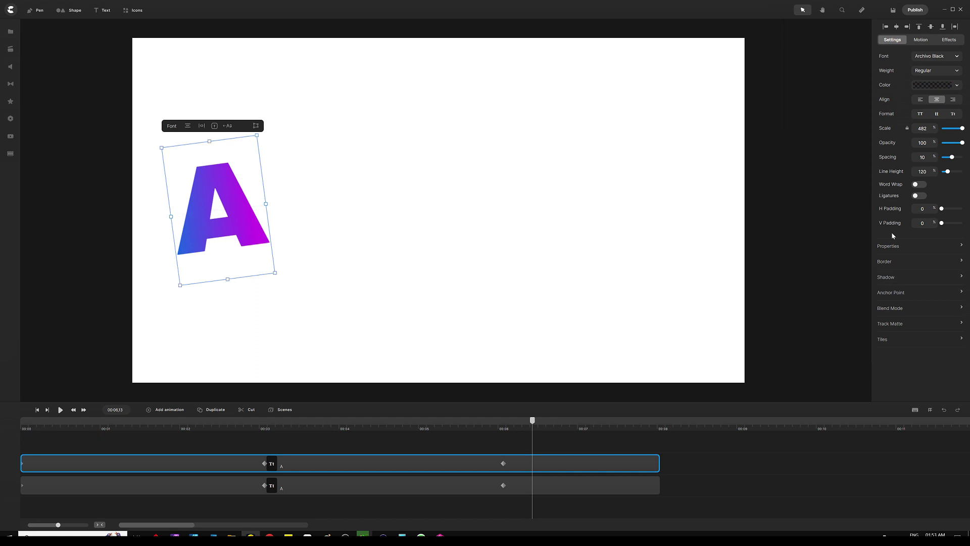
pyautogui.click(883, 262)
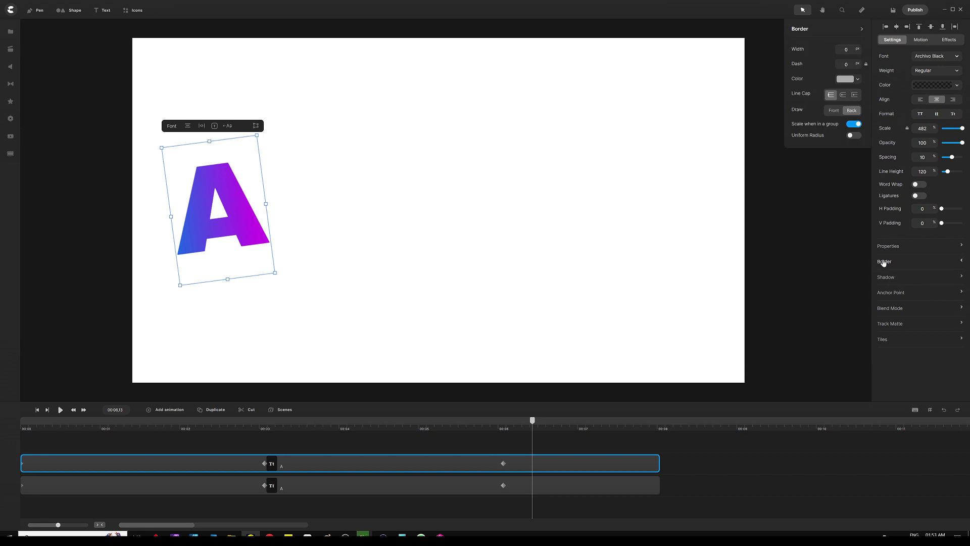
pyautogui.click(856, 80)
pyautogui.moveTo(797, 92); pyautogui.dragTo(769, 144)
pyautogui.click(825, 33)
pyautogui.moveTo(858, 50); pyautogui.dragTo(860, 50)
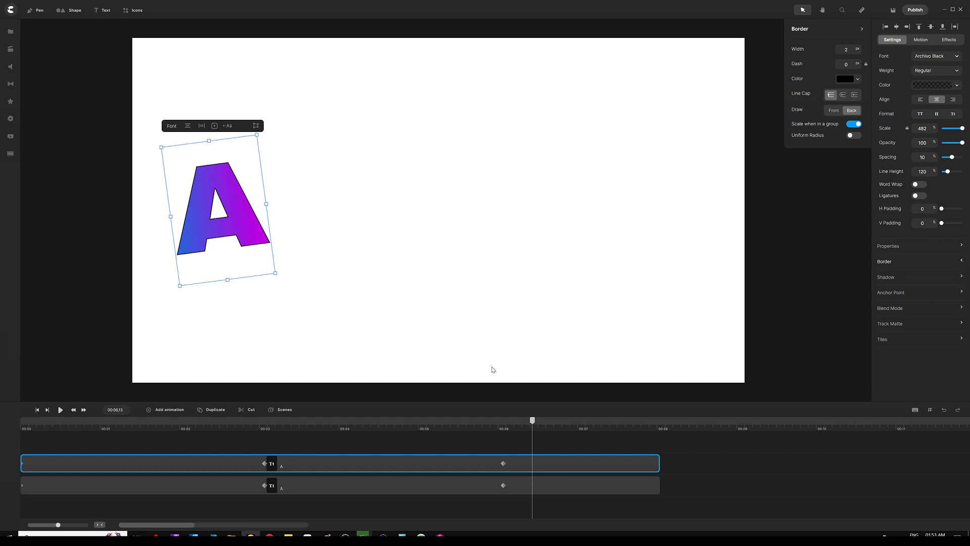
pyautogui.click(487, 438)
pyautogui.moveTo(532, 421); pyautogui.dragTo(1, 405)
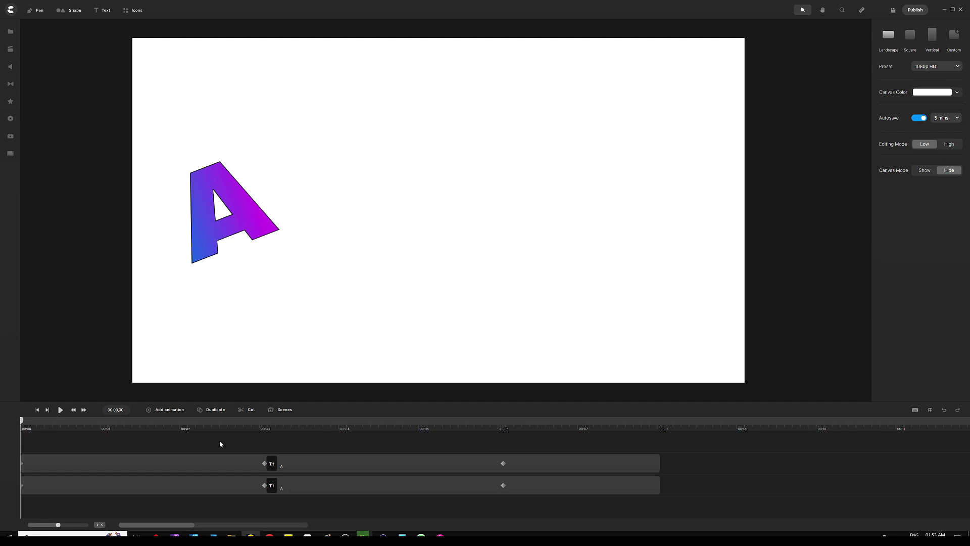
# - Zoom the timeline in and shift the top clip one frame later, checking at 00:00,01
pyautogui.moveTo(58, 525); pyautogui.dragTo(71, 525)
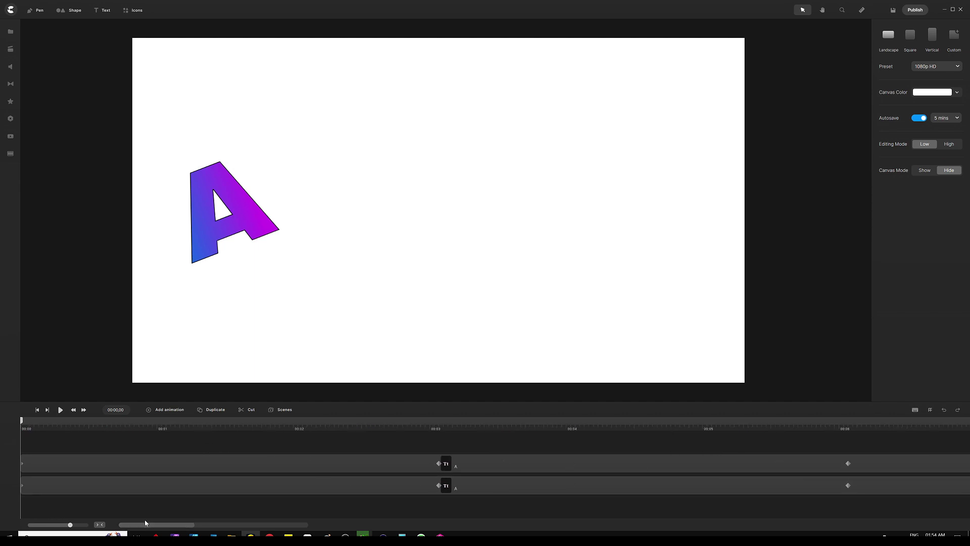
pyautogui.click(177, 457)
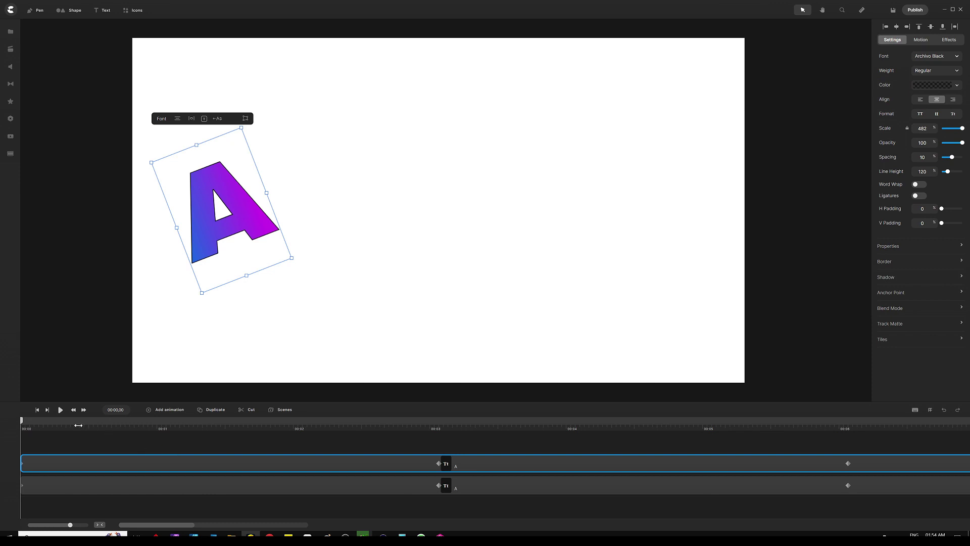
pyautogui.moveTo(81, 426); pyautogui.dragTo(191, 428)
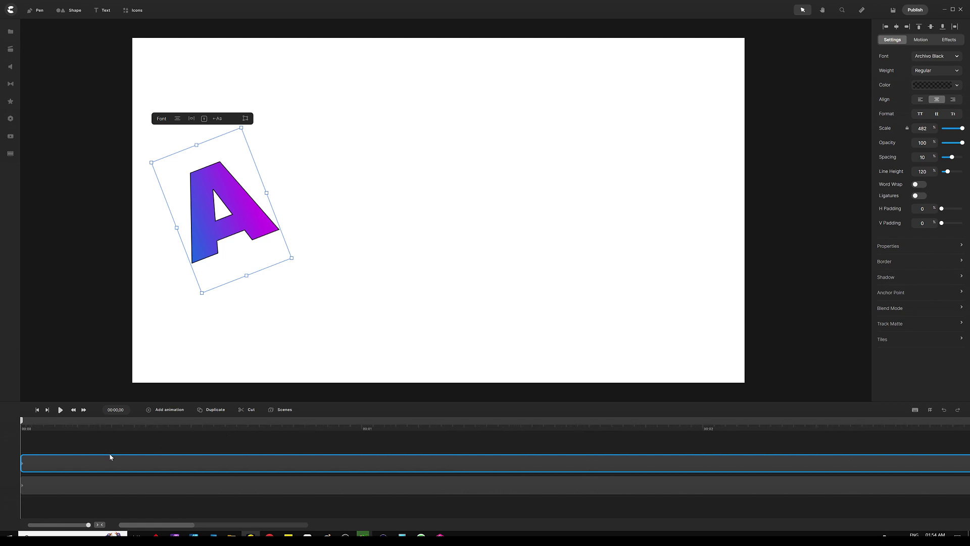
pyautogui.moveTo(114, 457); pyautogui.dragTo(119, 458)
pyautogui.click(95, 441)
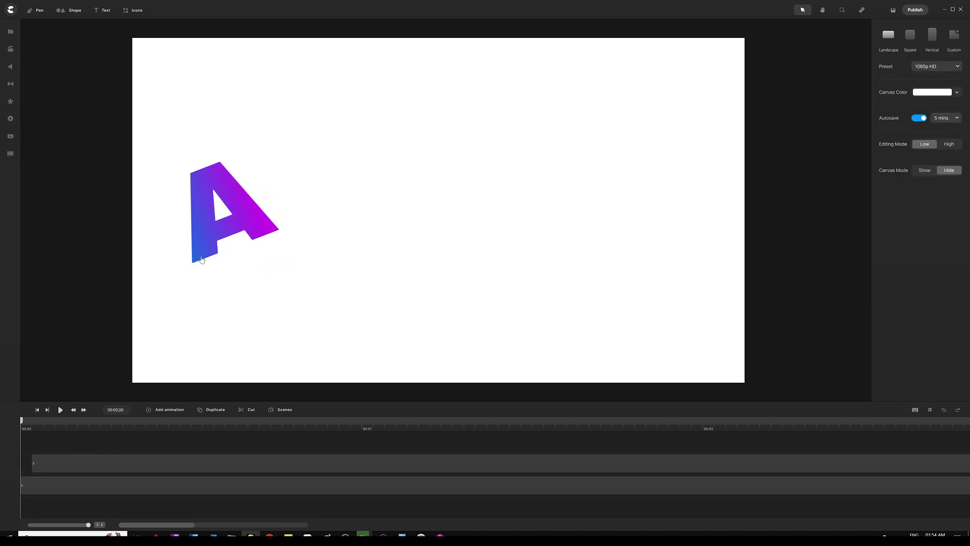
pyautogui.click(235, 200)
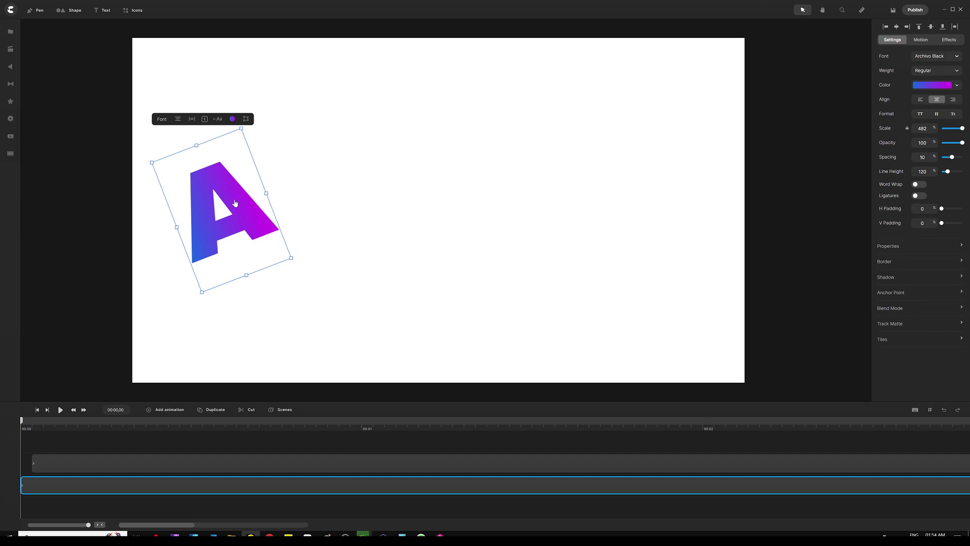
pyautogui.click(71, 445)
pyautogui.moveTo(23, 424); pyautogui.dragTo(35, 423)
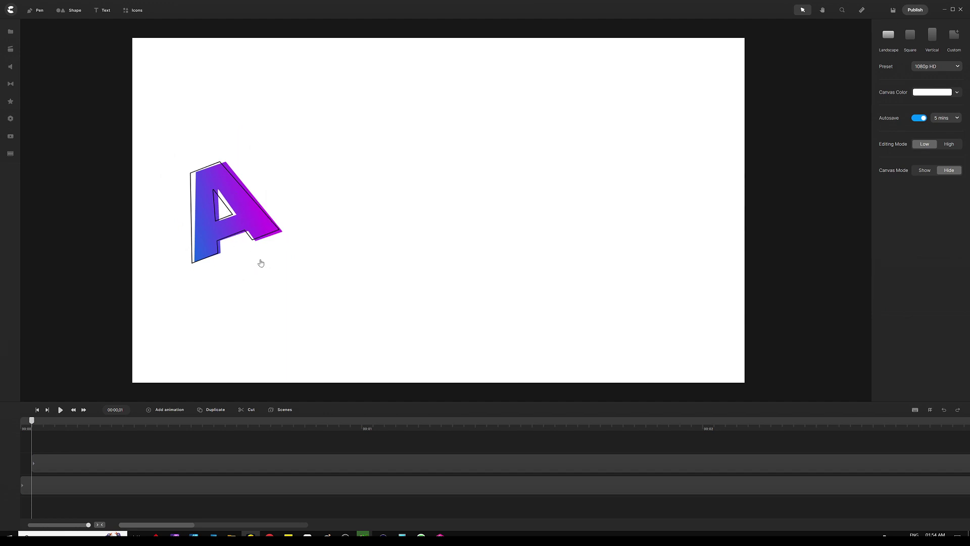
# - Delay the top copies frame by frame, advancing the playhead to frame four
pyautogui.click(117, 456)
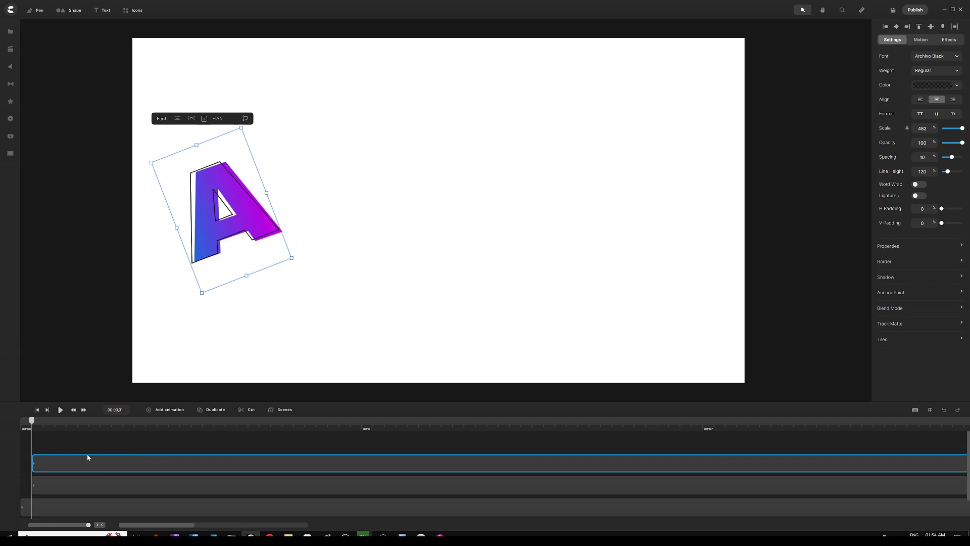
pyautogui.moveTo(87, 454); pyautogui.dragTo(95, 453)
pyautogui.moveTo(32, 420); pyautogui.dragTo(47, 419)
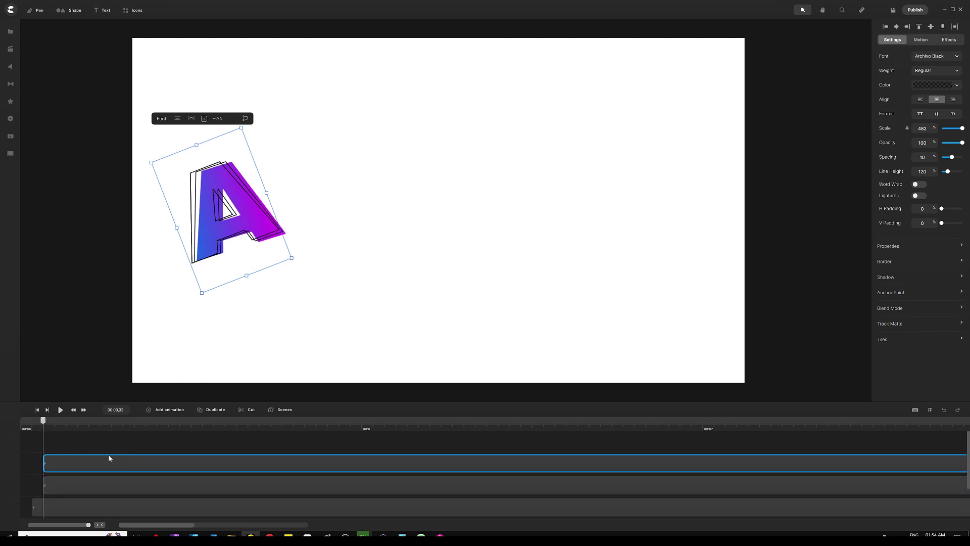
pyautogui.moveTo(113, 454); pyautogui.dragTo(116, 454)
pyautogui.moveTo(44, 420); pyautogui.dragTo(54, 420)
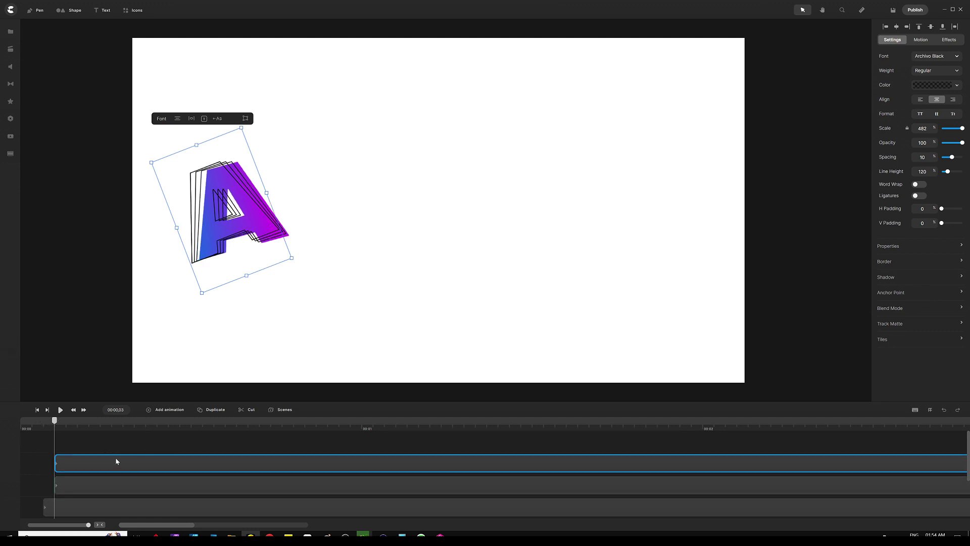
pyautogui.moveTo(114, 457); pyautogui.dragTo(122, 458)
pyautogui.moveTo(54, 420); pyautogui.dragTo(66, 420)
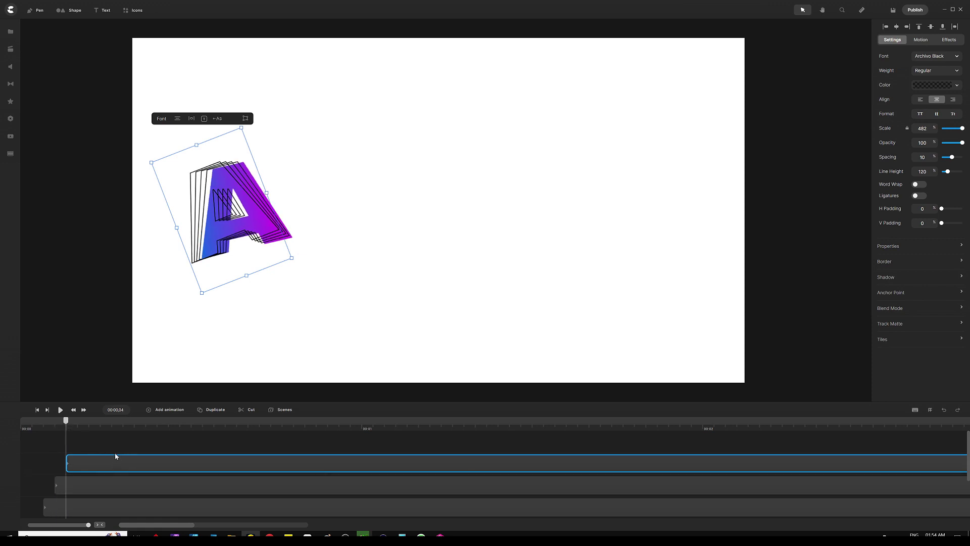
# - Push the top copy progressively later, checking the outline trail at 00:00:13
pyautogui.press('Escape')
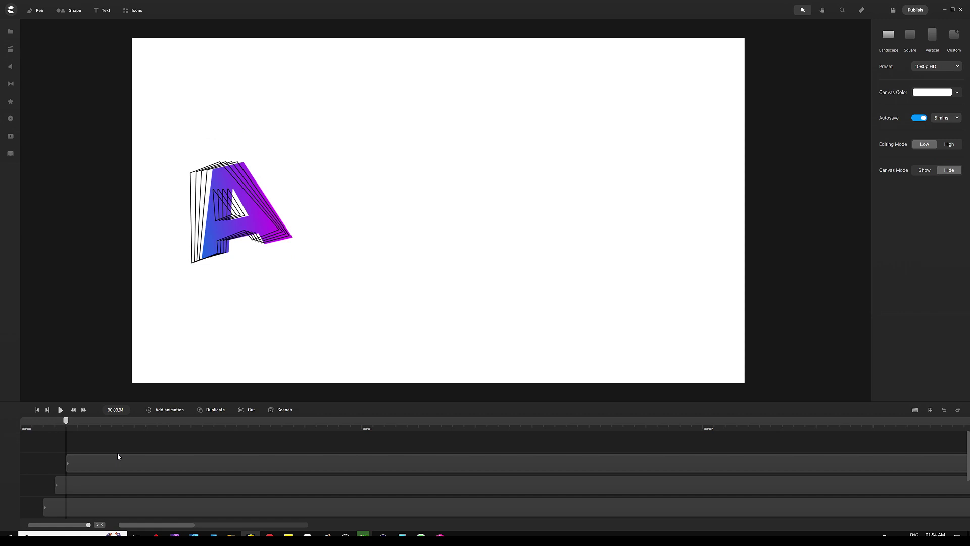
pyautogui.click(119, 458)
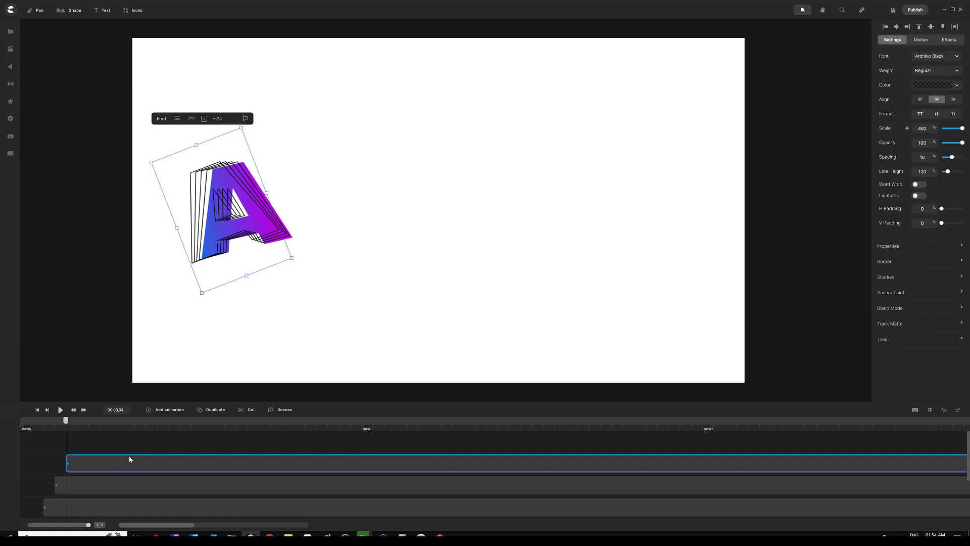
pyautogui.moveTo(129, 459); pyautogui.dragTo(135, 456)
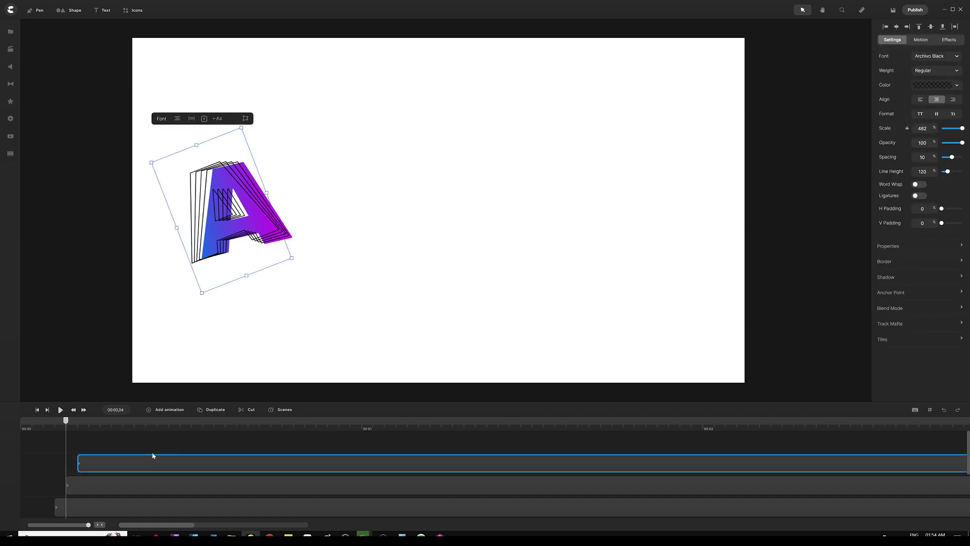
pyautogui.moveTo(149, 458); pyautogui.dragTo(169, 458)
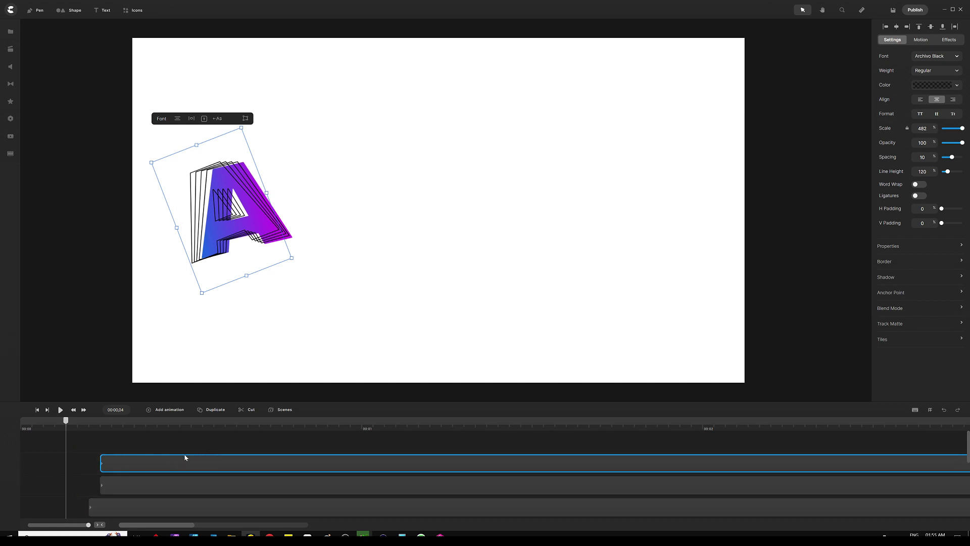
pyautogui.moveTo(184, 457); pyautogui.dragTo(195, 457)
pyautogui.click(205, 454)
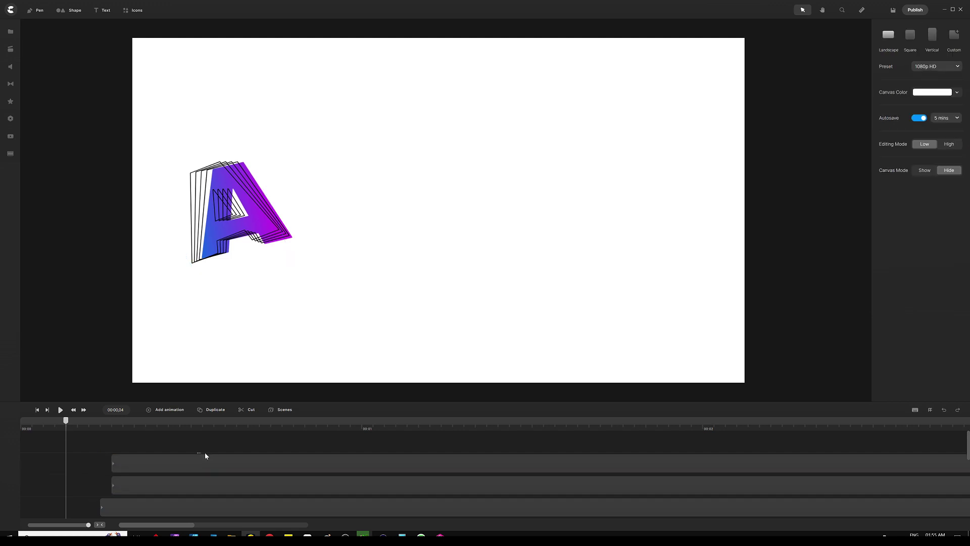
pyautogui.click(207, 457)
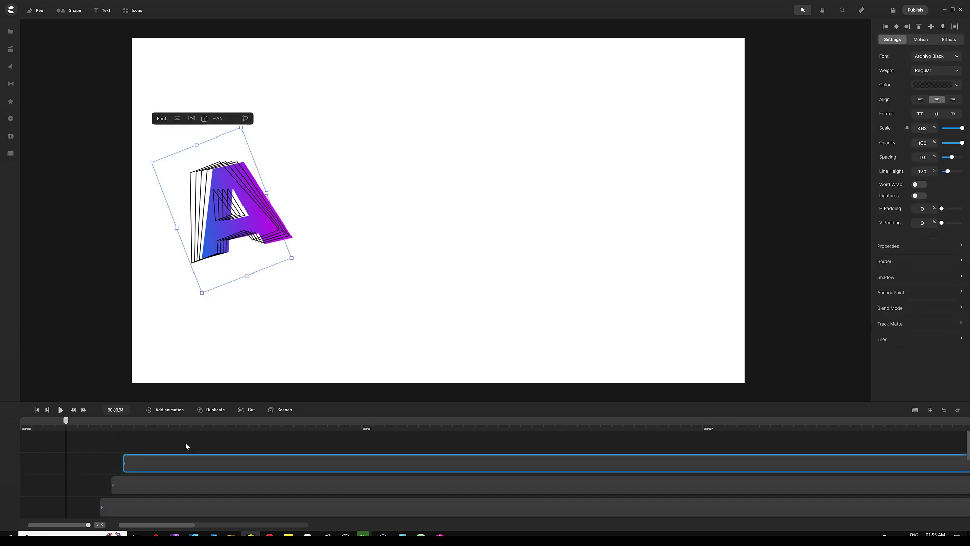
pyautogui.click(169, 427)
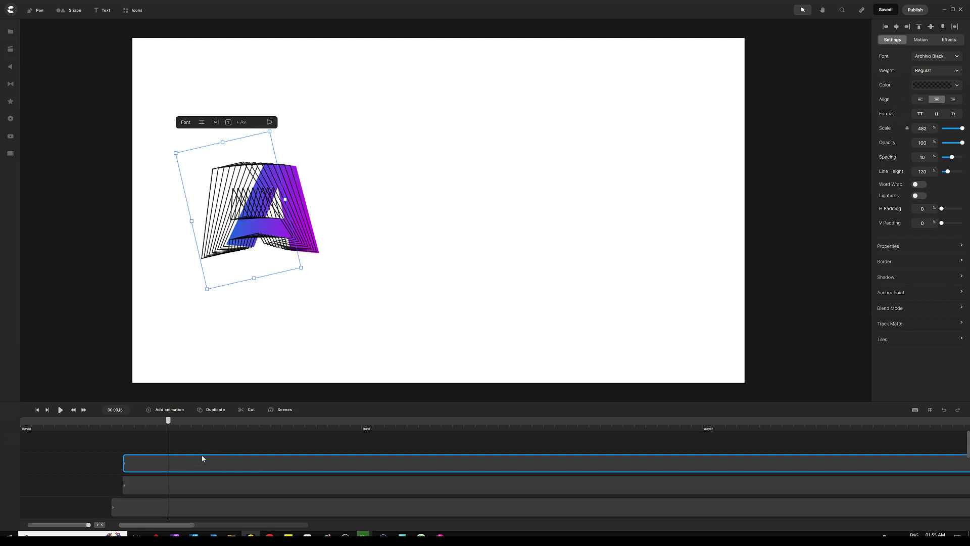
pyautogui.moveTo(202, 458)
pyautogui.mouseDown()
pyautogui.moveTo(241, 456)
pyautogui.moveTo(209, 457)
pyautogui.mouseUp()
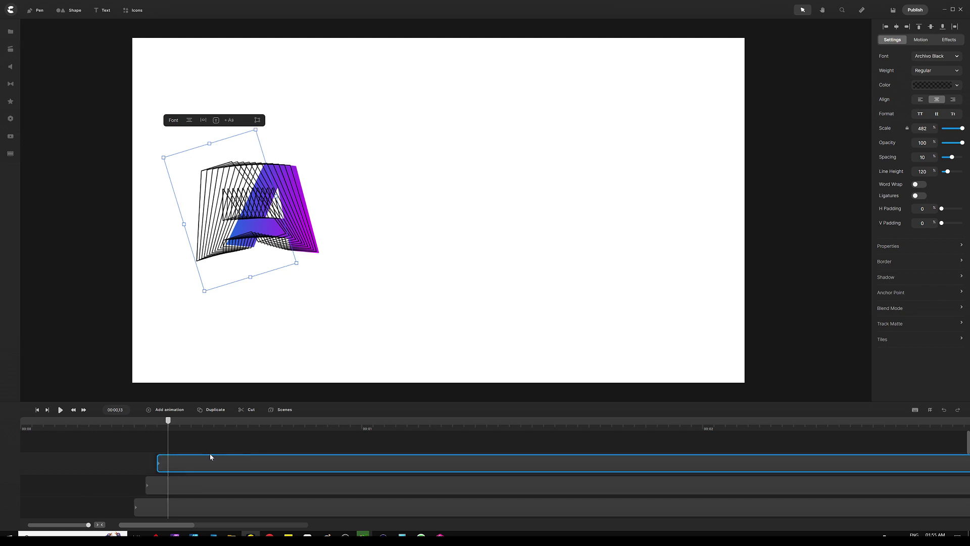
# - Delay the top copy one more step and move a copy onto the second track
pyautogui.click(193, 443)
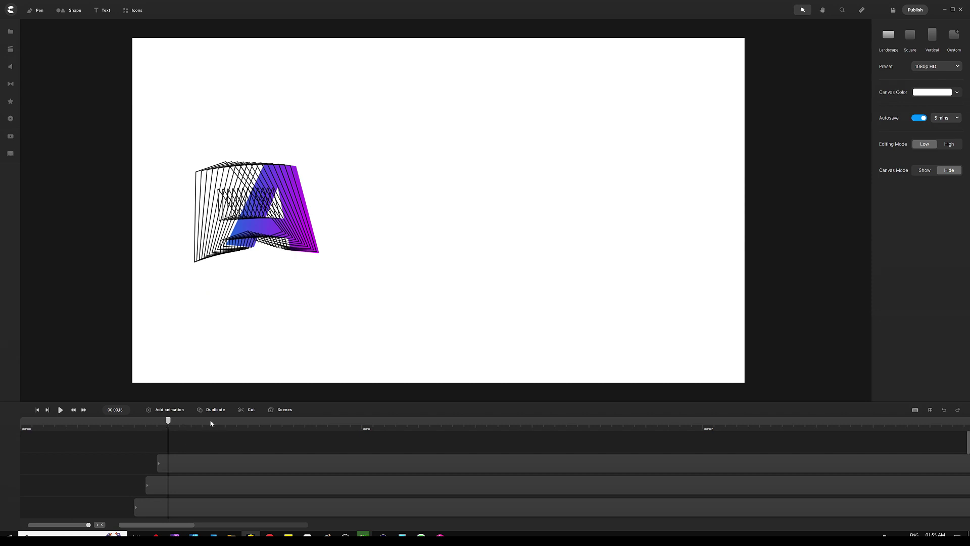
pyautogui.click(190, 455)
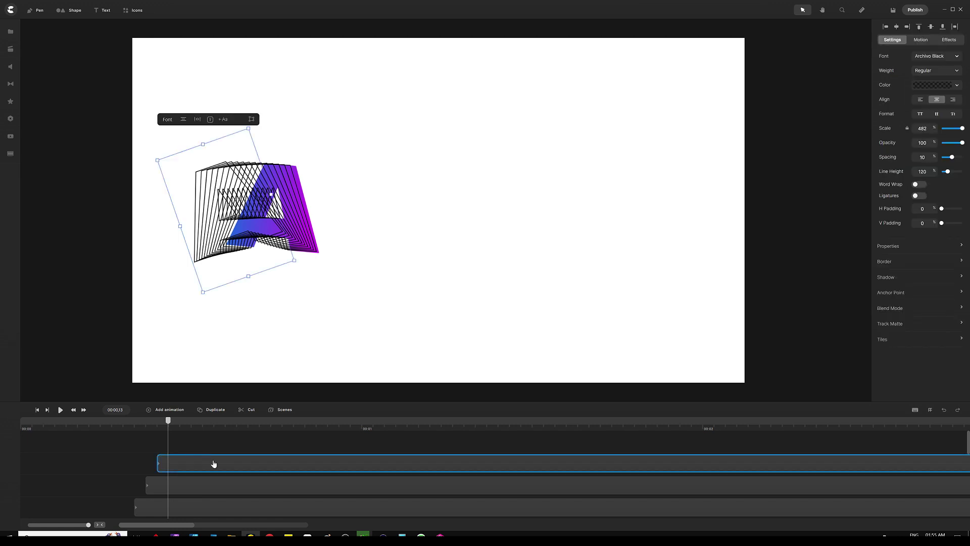
pyautogui.moveTo(214, 459); pyautogui.dragTo(223, 447)
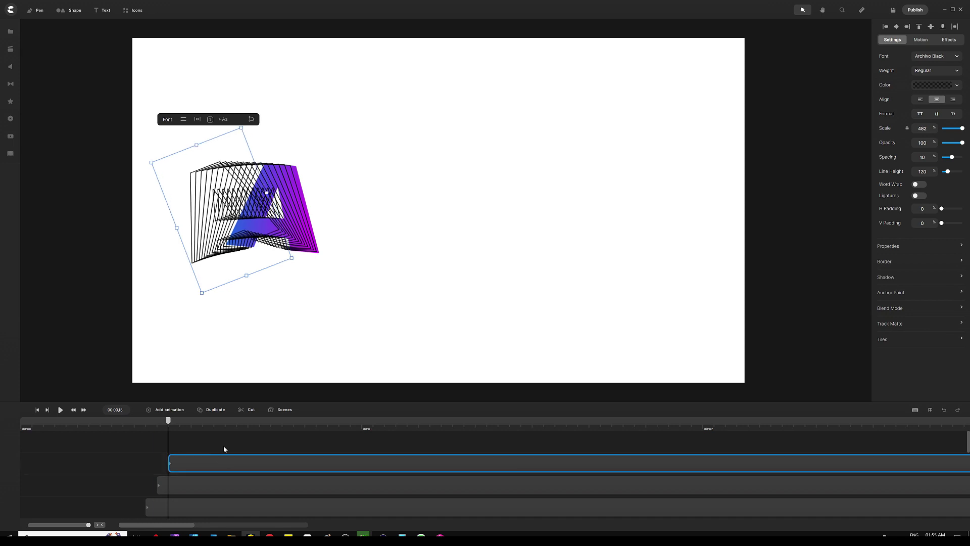
pyautogui.click(208, 453)
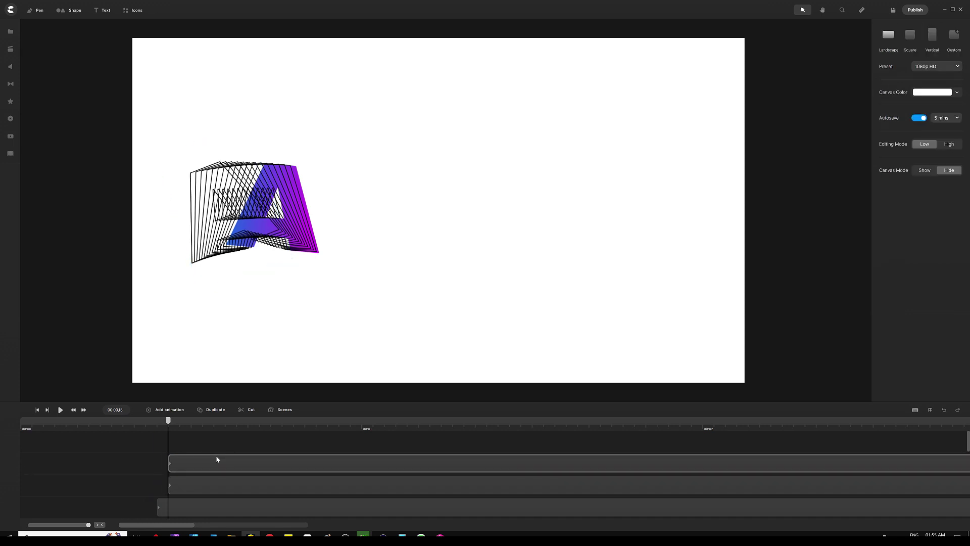
# - Stagger the second-row copy later, then scrub to about 1 second to view the trail
pyautogui.moveTo(216, 456); pyautogui.dragTo(224, 457)
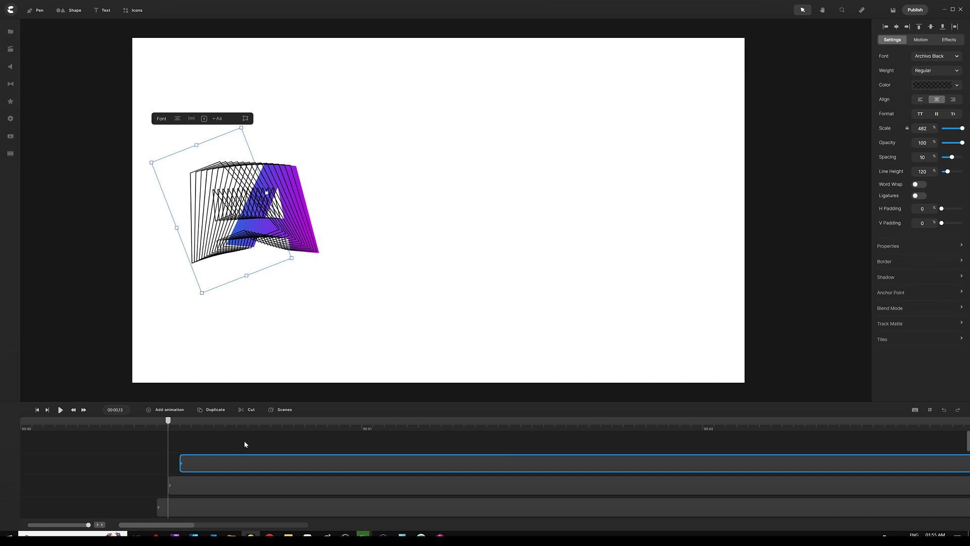
pyautogui.moveTo(240, 454); pyautogui.dragTo(252, 454)
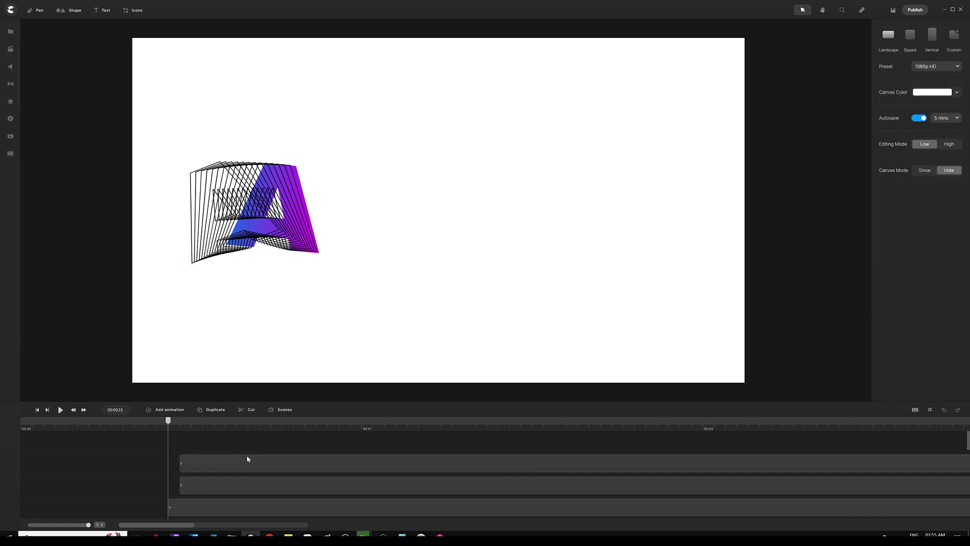
pyautogui.click(247, 458)
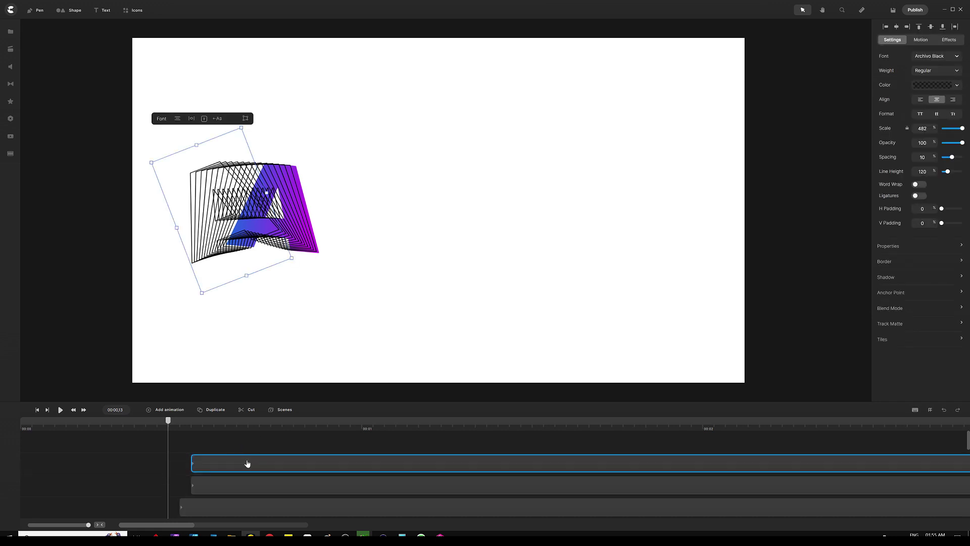
pyautogui.moveTo(256, 460); pyautogui.dragTo(288, 459)
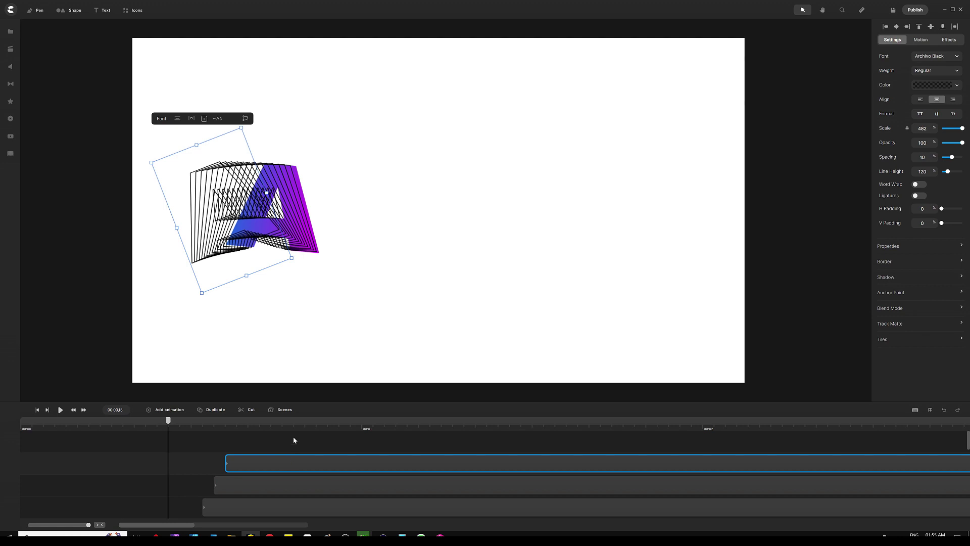
pyautogui.click(303, 425)
pyautogui.moveTo(309, 426); pyautogui.dragTo(501, 413)
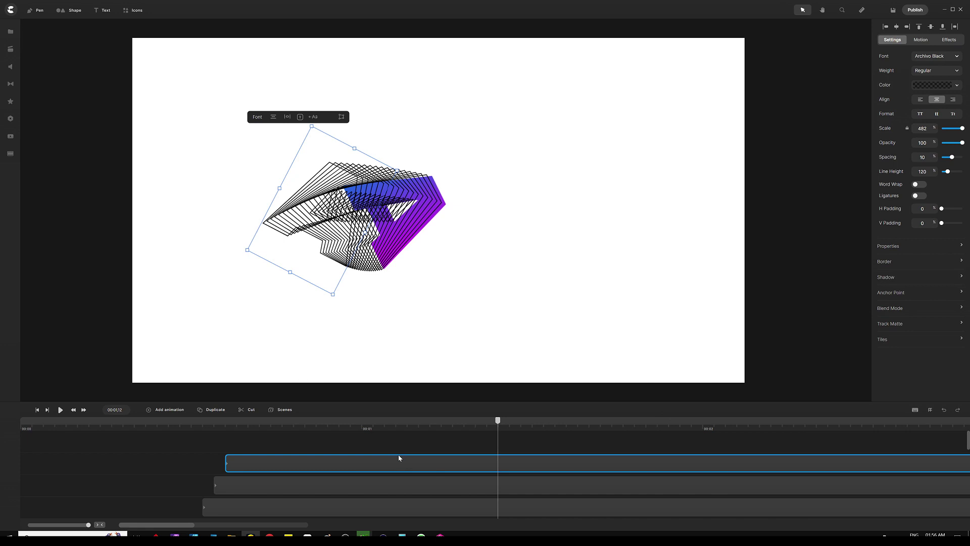
# - Shift the top and lower outline-copy clips one step later each to widen the echo trail
pyautogui.moveTo(405, 455); pyautogui.dragTo(383, 457)
pyautogui.click(373, 452)
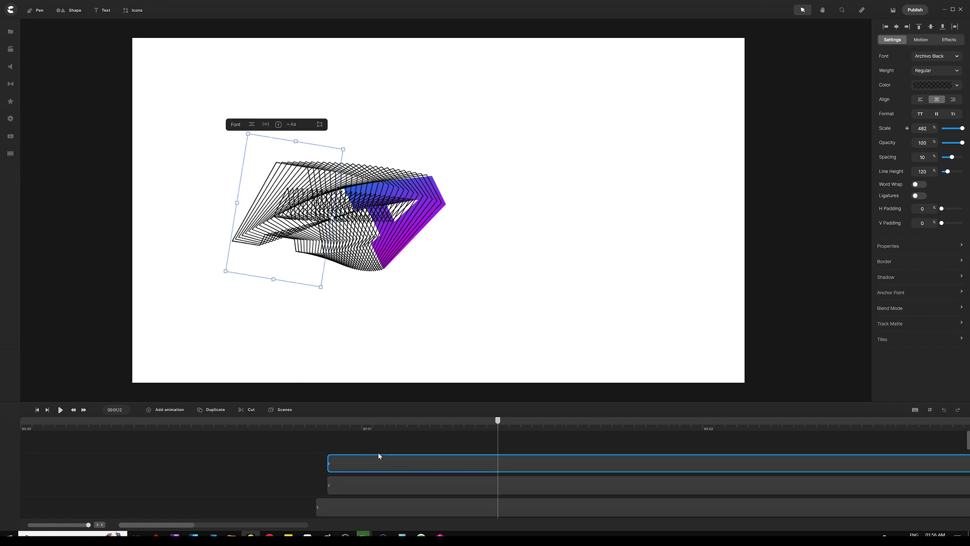
pyautogui.moveTo(381, 457); pyautogui.dragTo(393, 458)
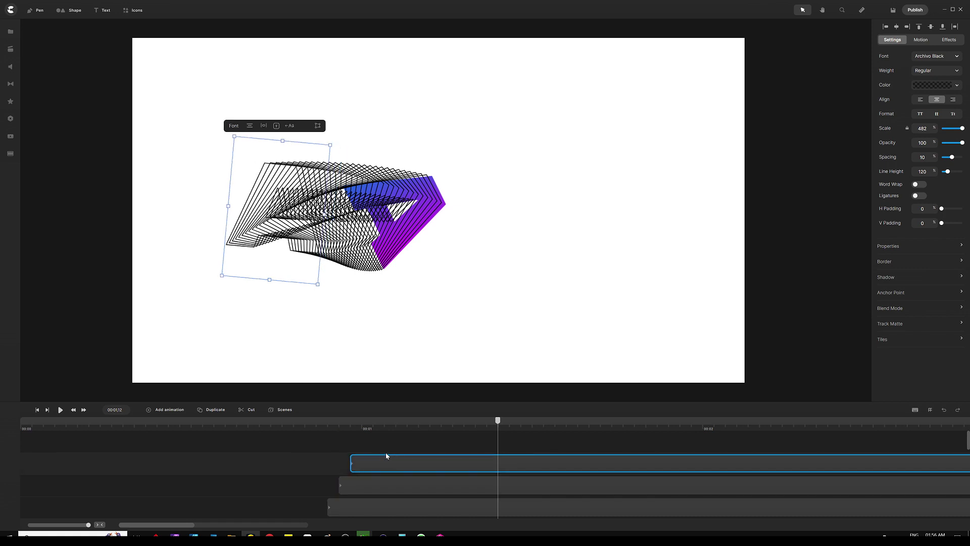
pyautogui.click(392, 453)
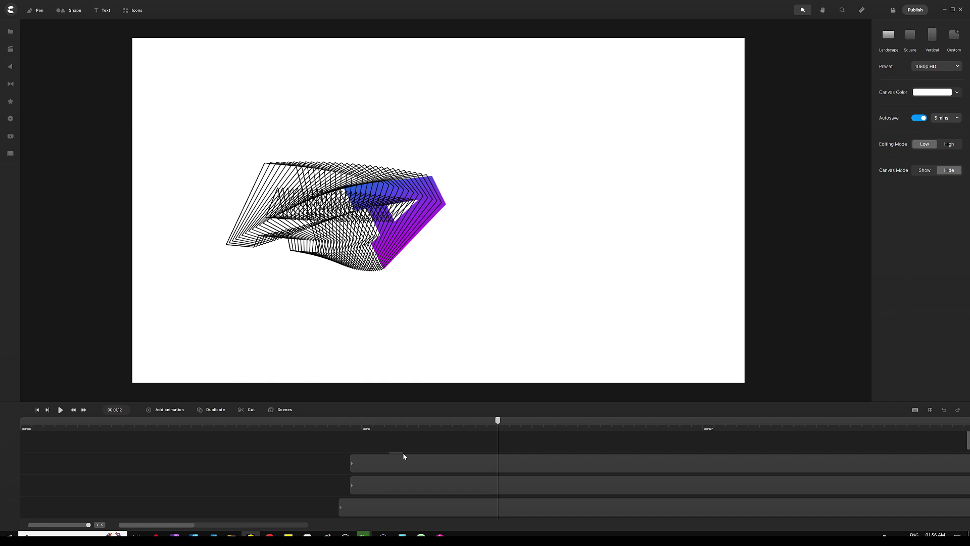
pyautogui.moveTo(395, 458); pyautogui.dragTo(403, 458)
pyautogui.click(393, 439)
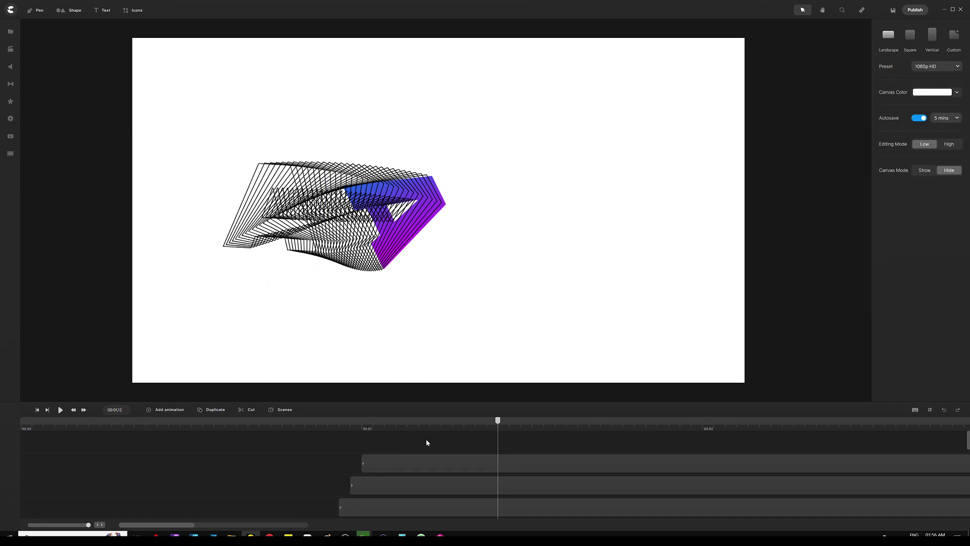
# - Enlarge the timeline to show all tracks and select the gradient A at the animation start
pyautogui.moveTo(480, 402); pyautogui.dragTo(481, 329)
pyautogui.scroll(-10, 484, 351)
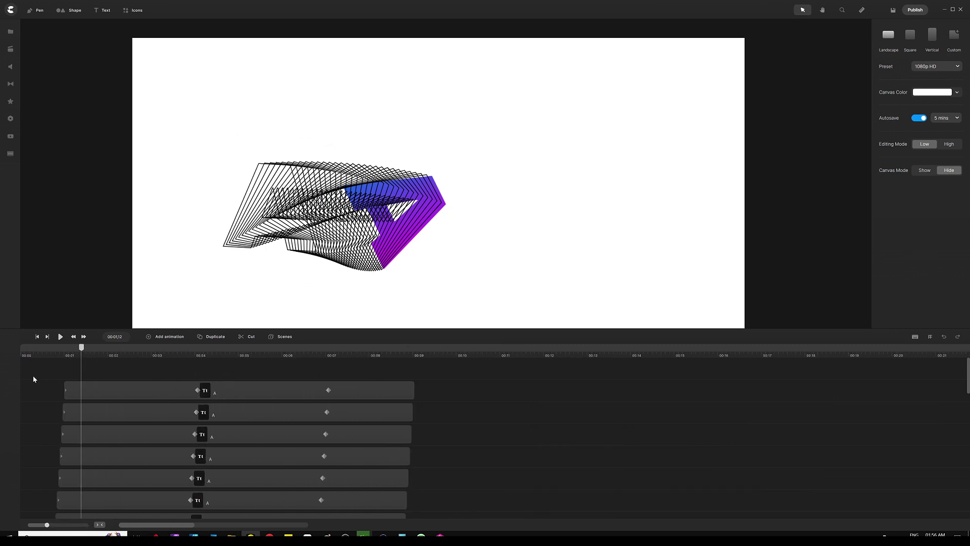
pyautogui.click(37, 337)
pyautogui.click(242, 211)
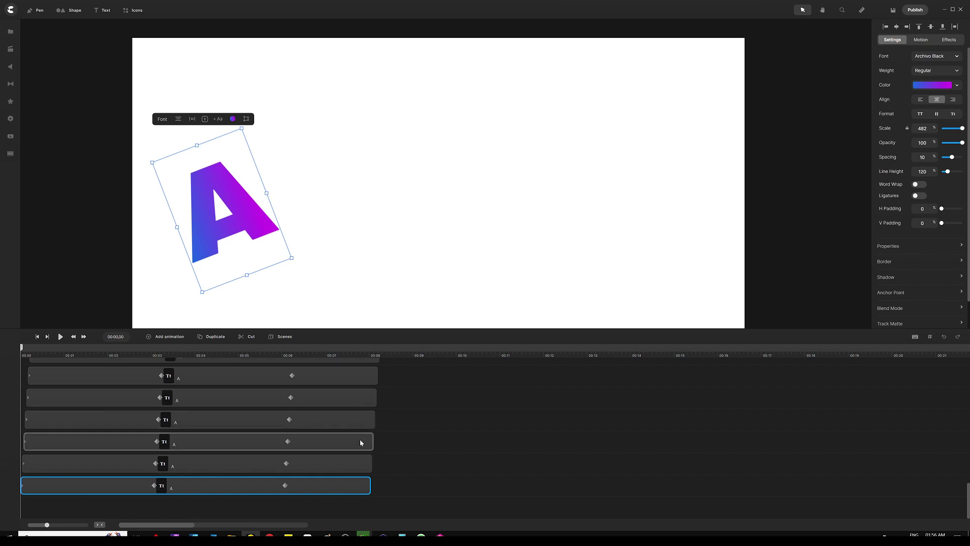
pyautogui.moveTo(414, 331); pyautogui.dragTo(411, 197)
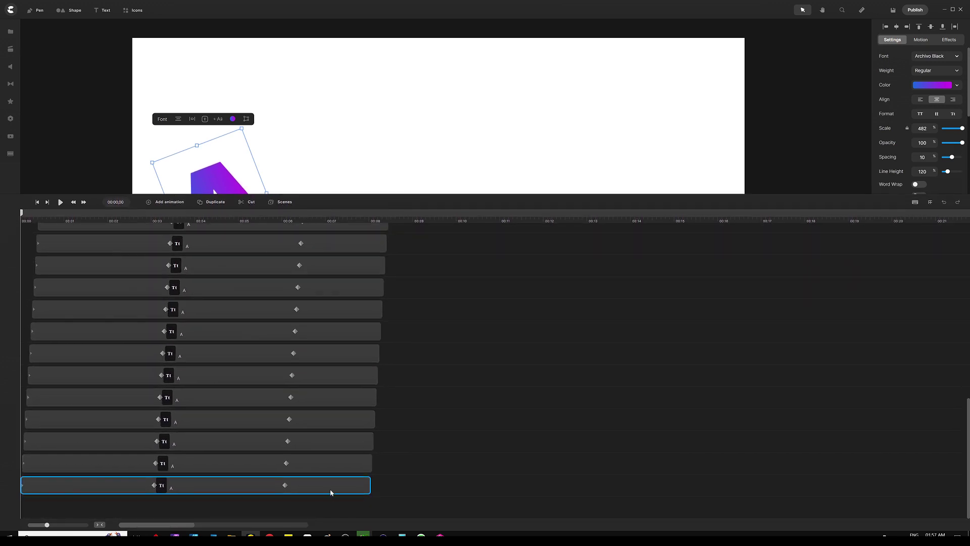
# - Move the original A's track to the top and extend its clip to end near 9 seconds
pyautogui.moveTo(329, 490); pyautogui.dragTo(319, 242)
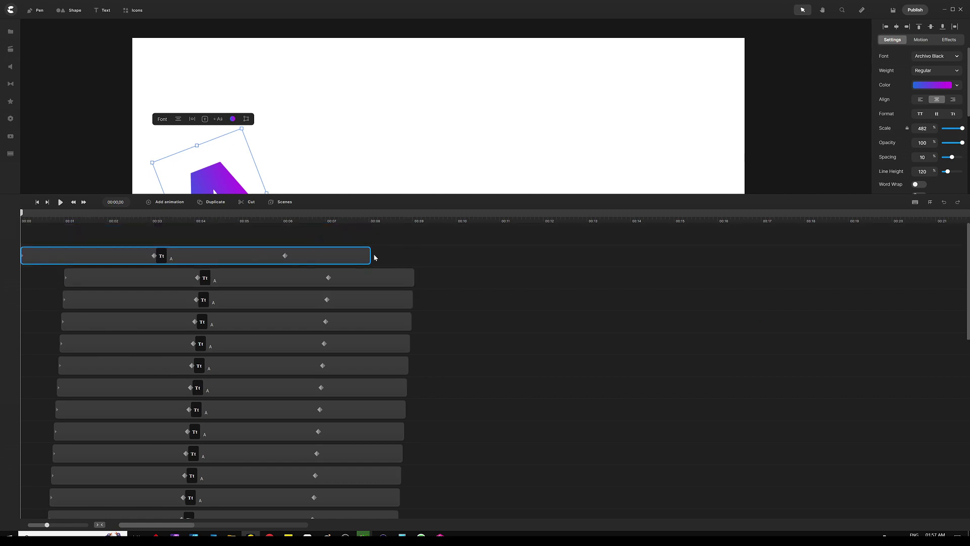
pyautogui.moveTo(371, 254); pyautogui.dragTo(416, 253)
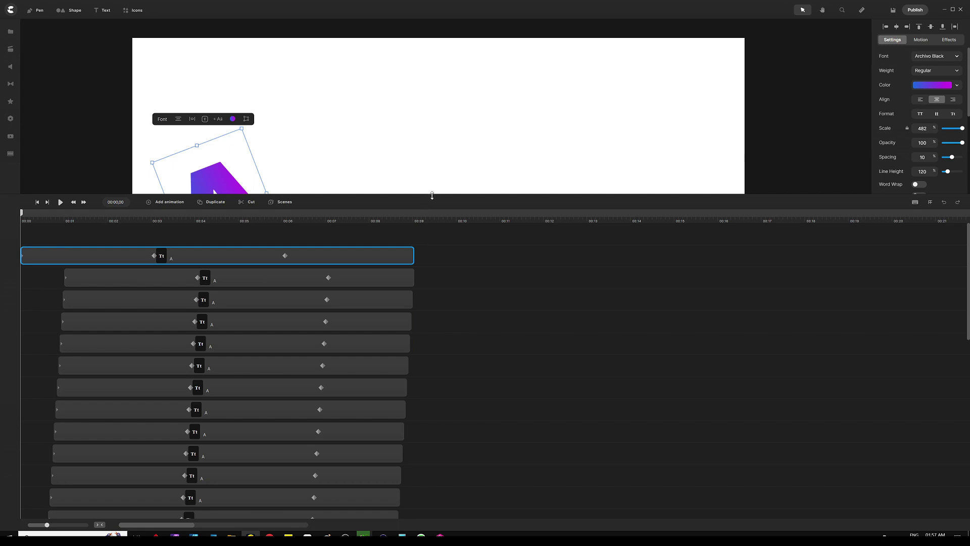
pyautogui.moveTo(431, 196); pyautogui.dragTo(419, 376)
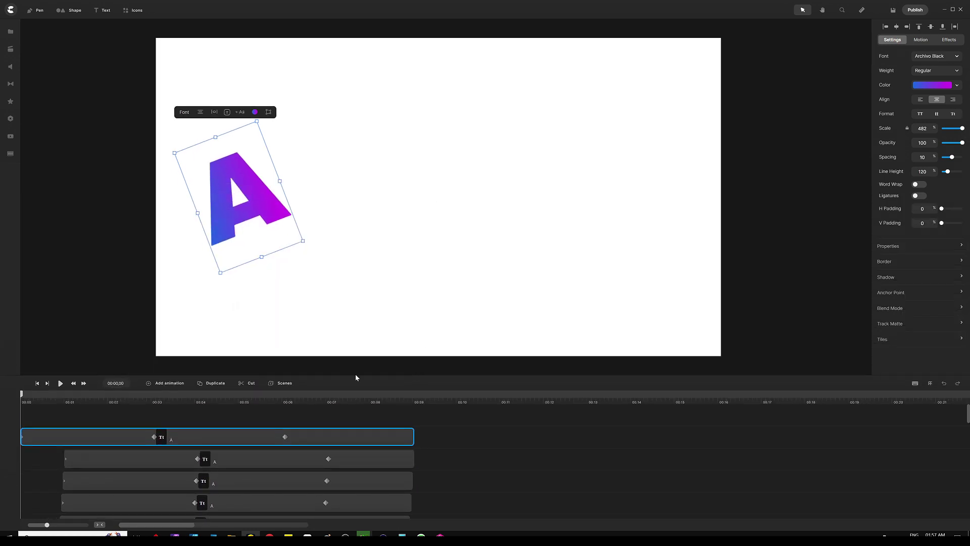
# - Play the letter A echo animation from the start, then pause it
pyautogui.click(60, 385)
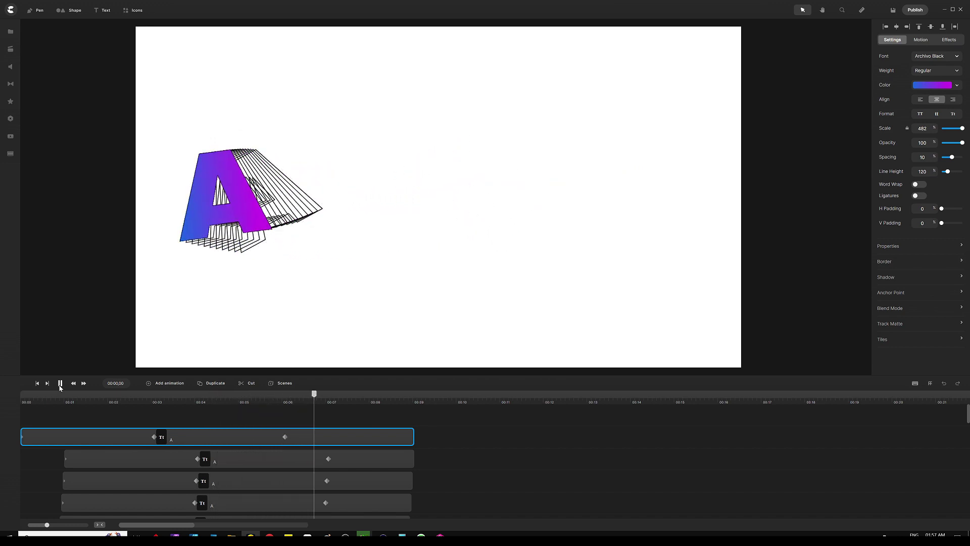
pyautogui.press('h')
pyautogui.click(59, 385)
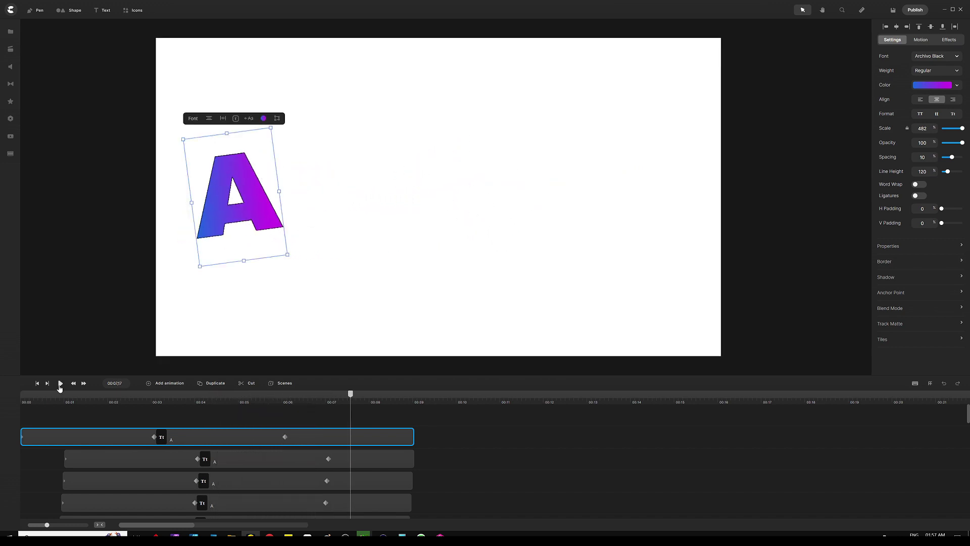